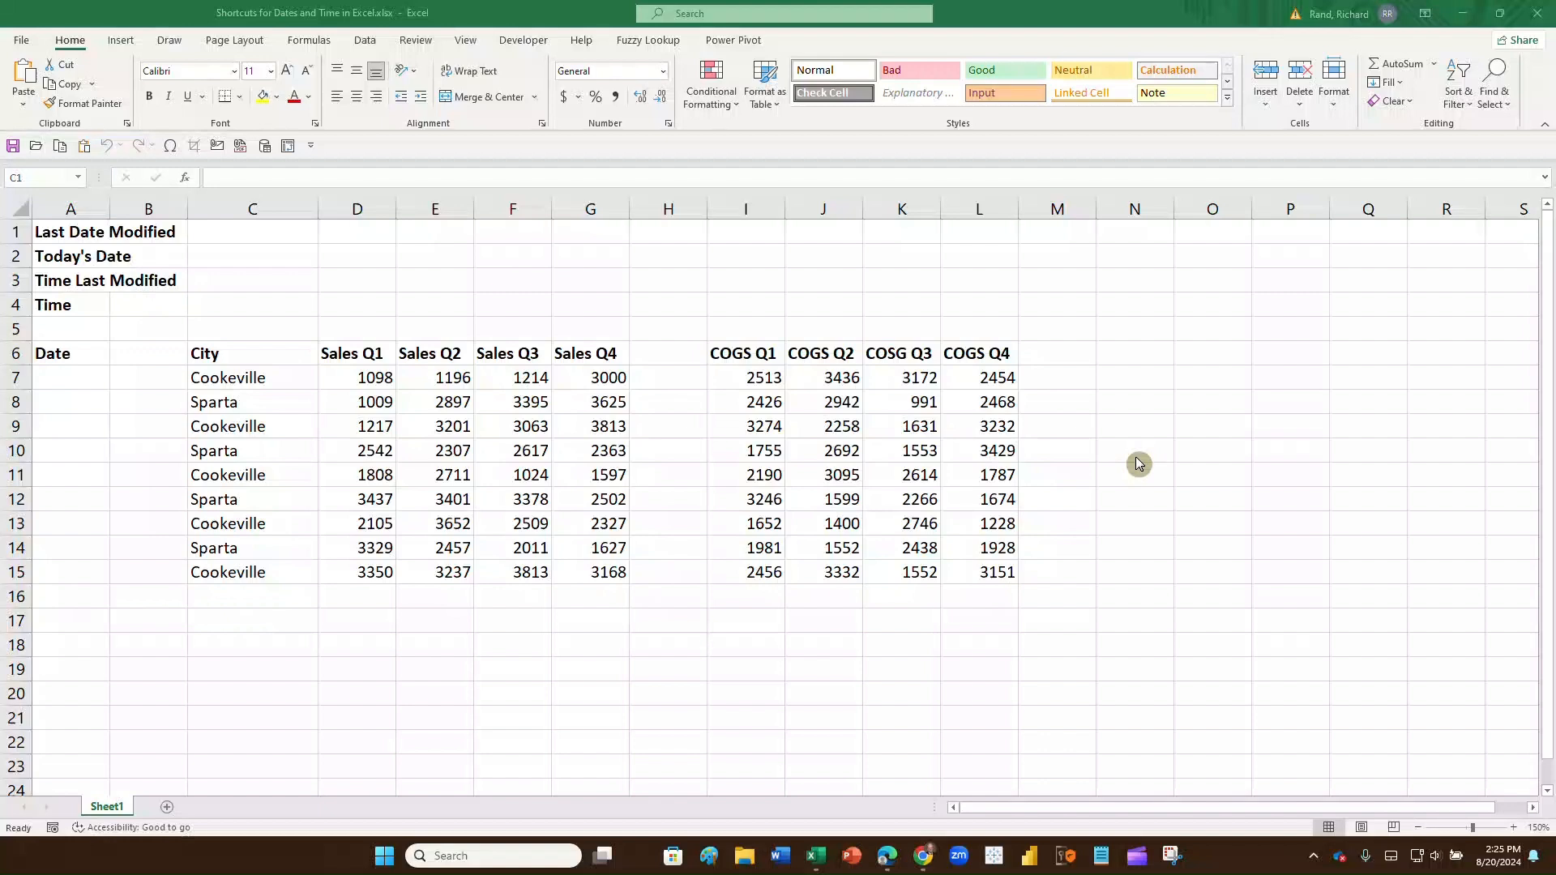
- Insert the current date, 8/20/2024, as a static value in C1 for Last Date Modified, and turn on the screen magnifier
{"action": "left_click", "coordinate": [253, 232]}
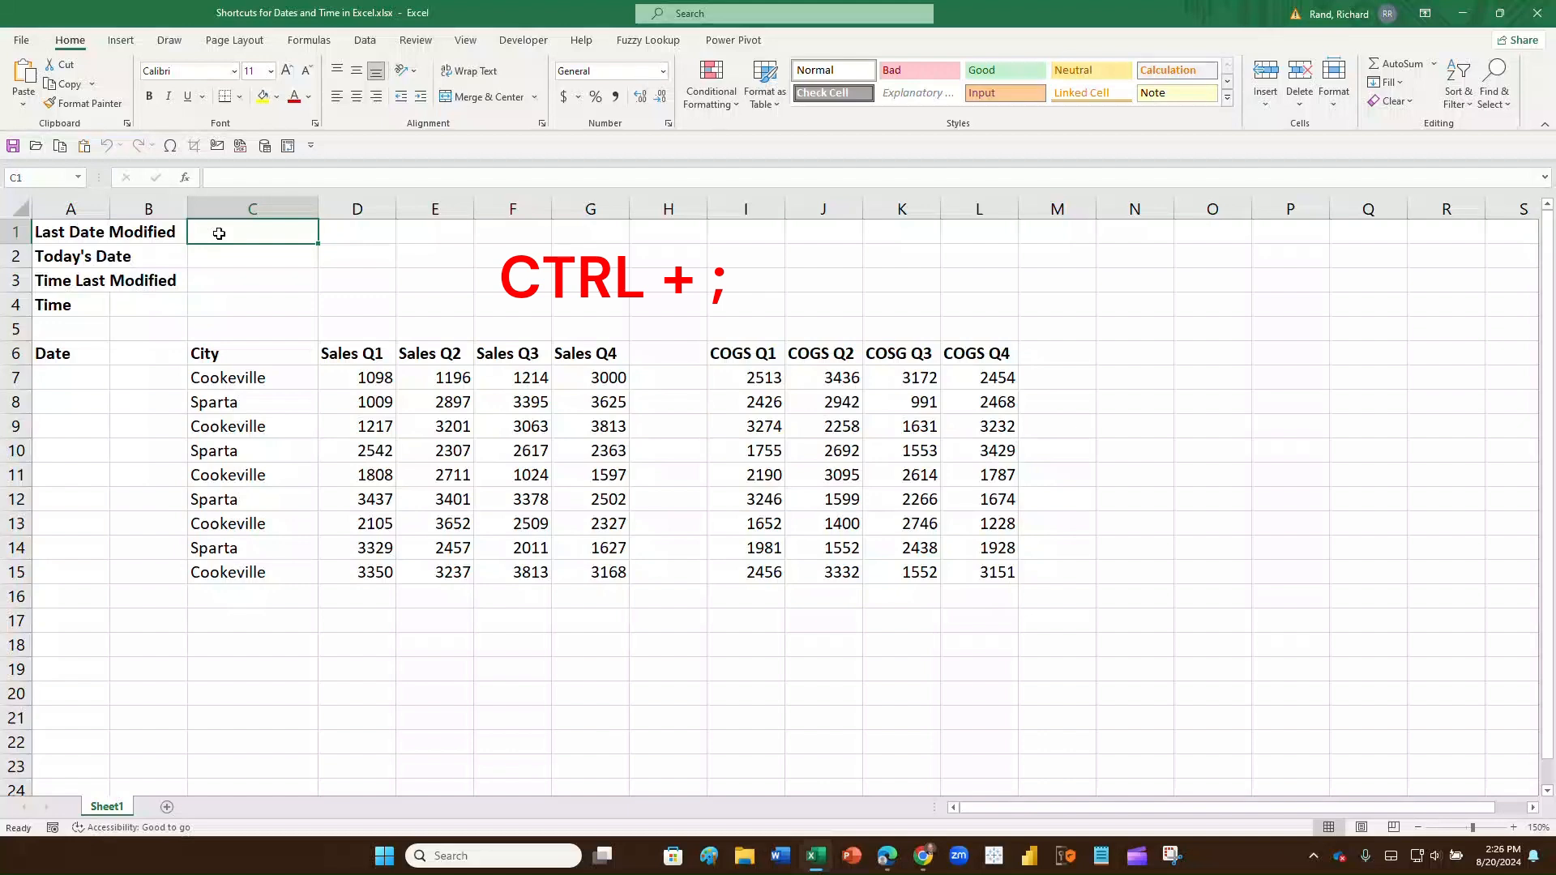
{"action": "key", "text": "ctrl+semicolon"}
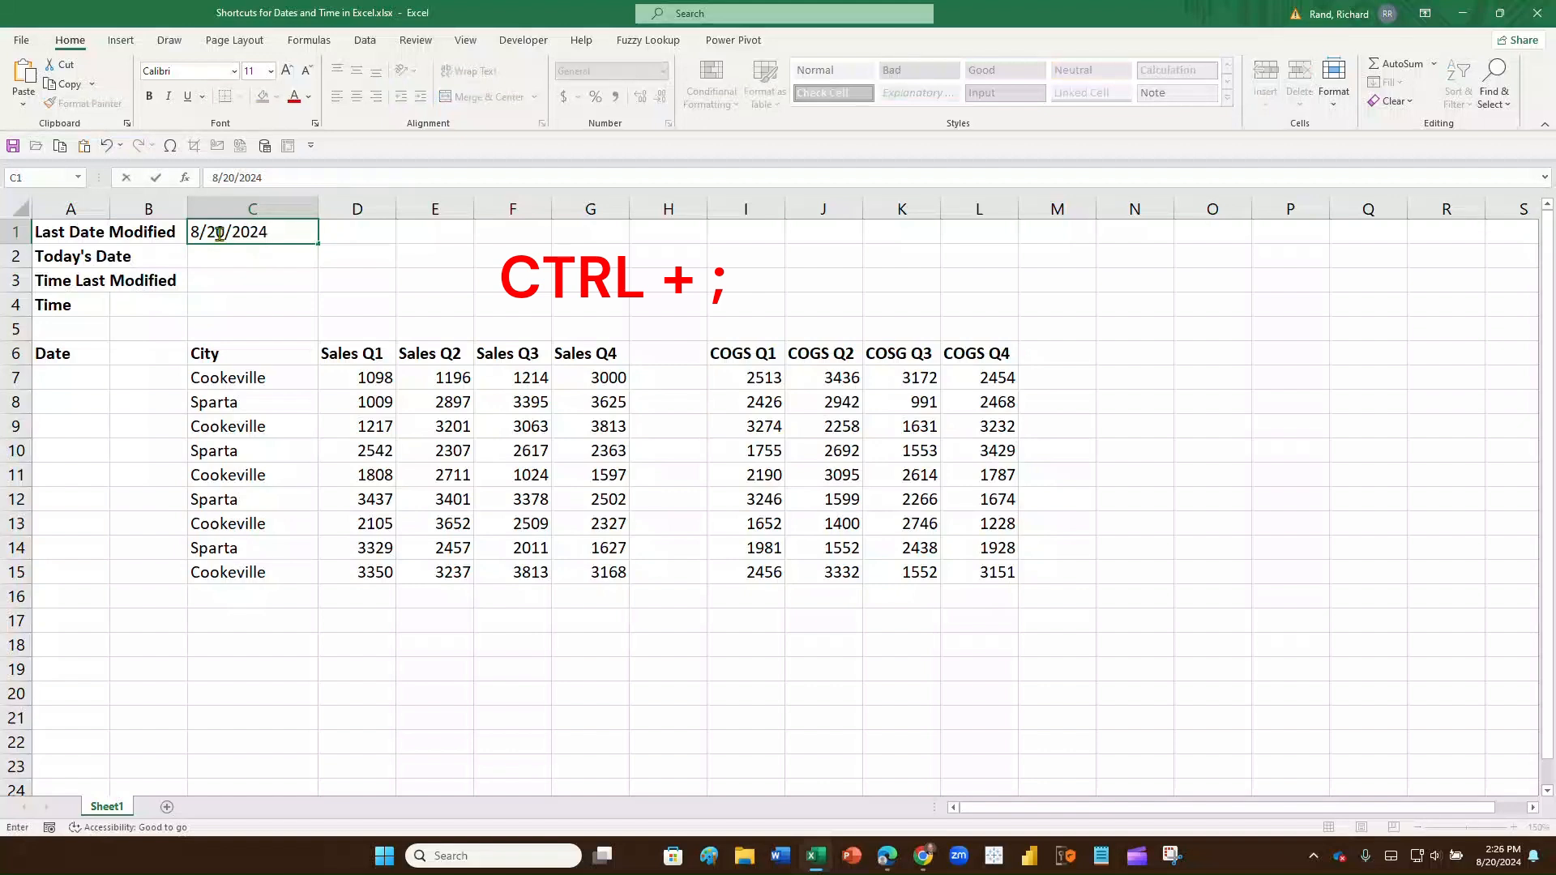
{"action": "key", "text": "super+plus"}
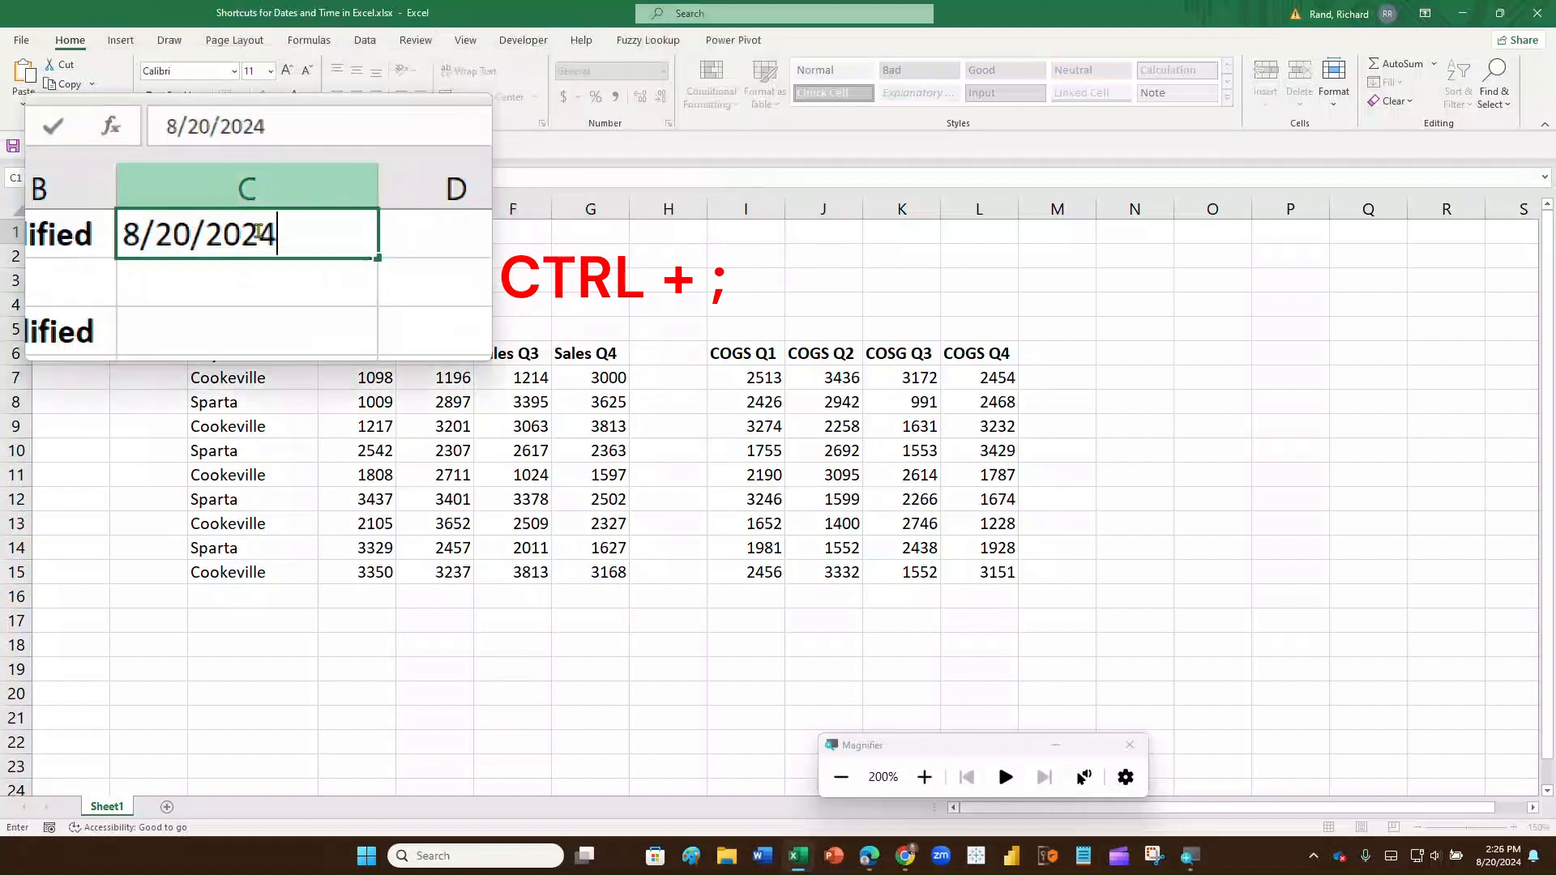
{"action": "key", "text": "Return"}
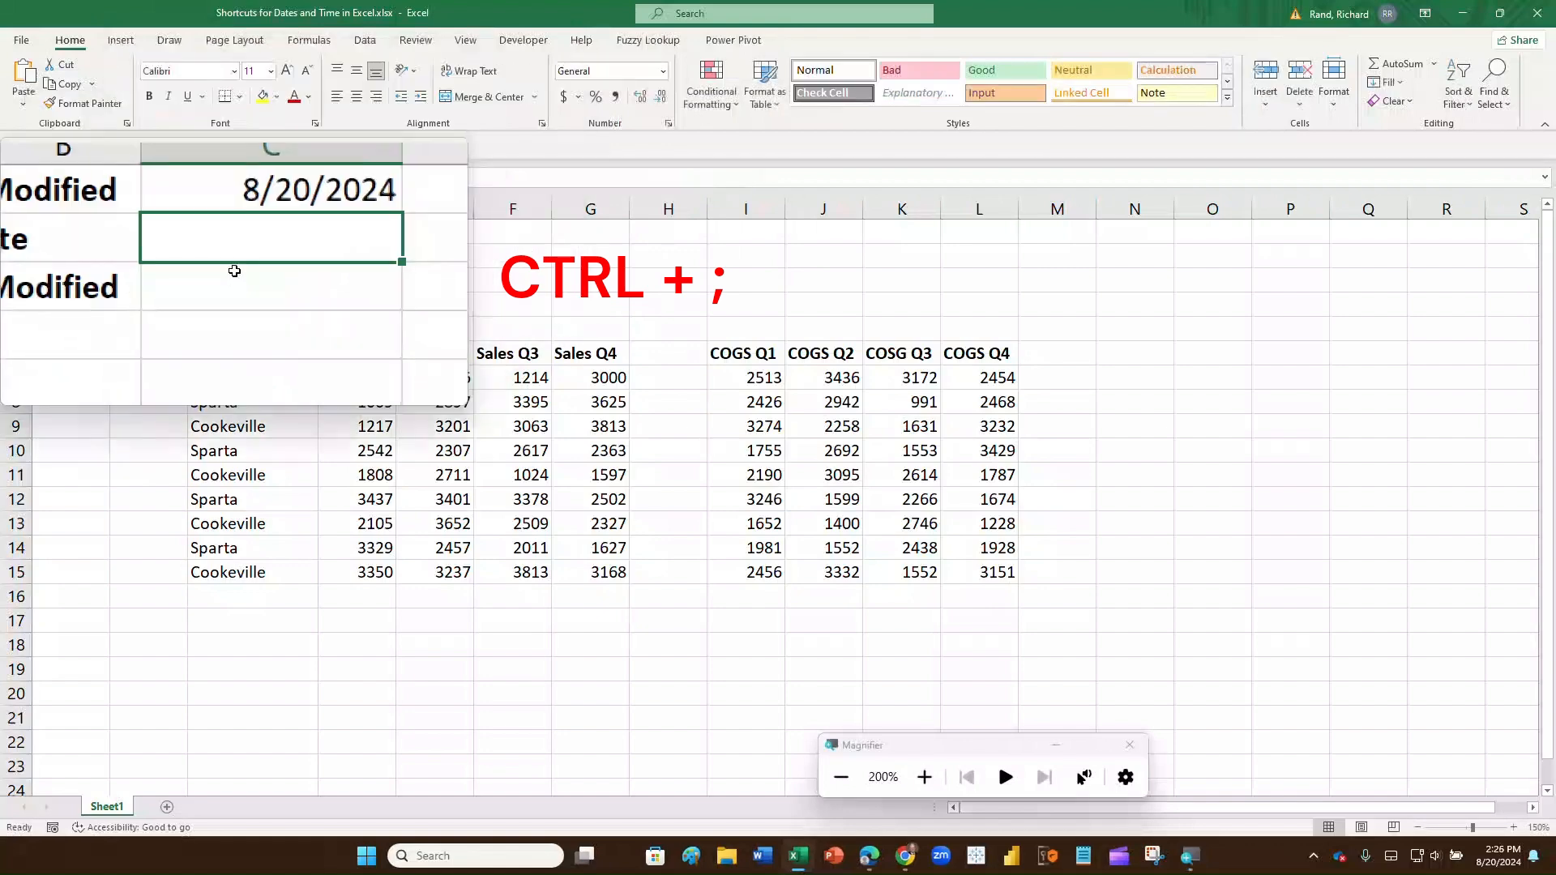
{"action": "left_click", "coordinate": [243, 234]}
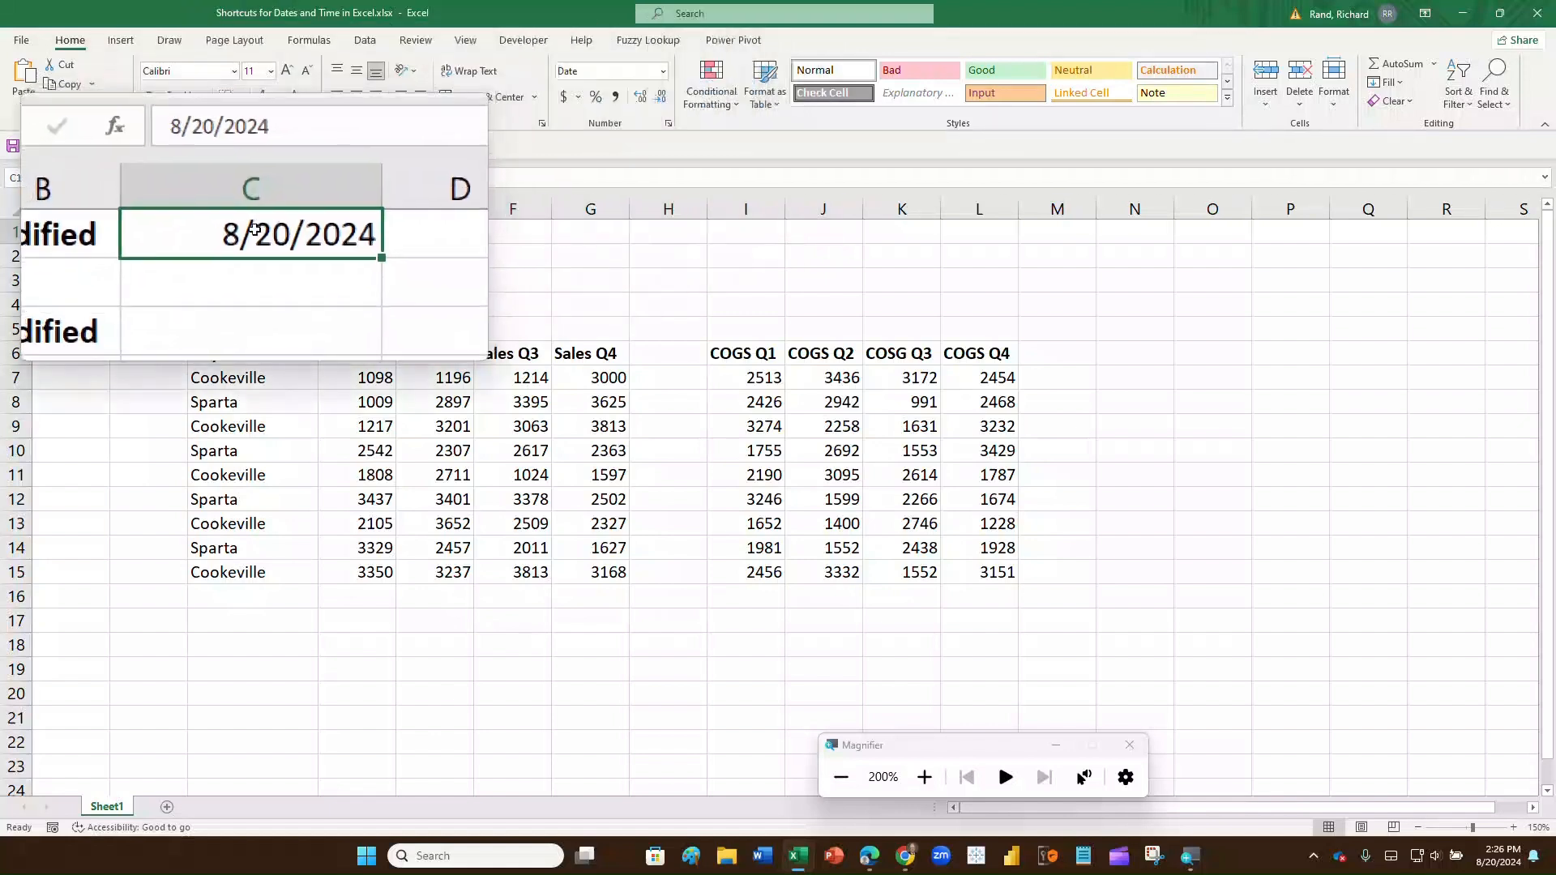
- Enter the formula =TODAY() in C2 for Today's Date and compare it with the static date in C1
{"action": "left_click", "coordinate": [227, 261]}
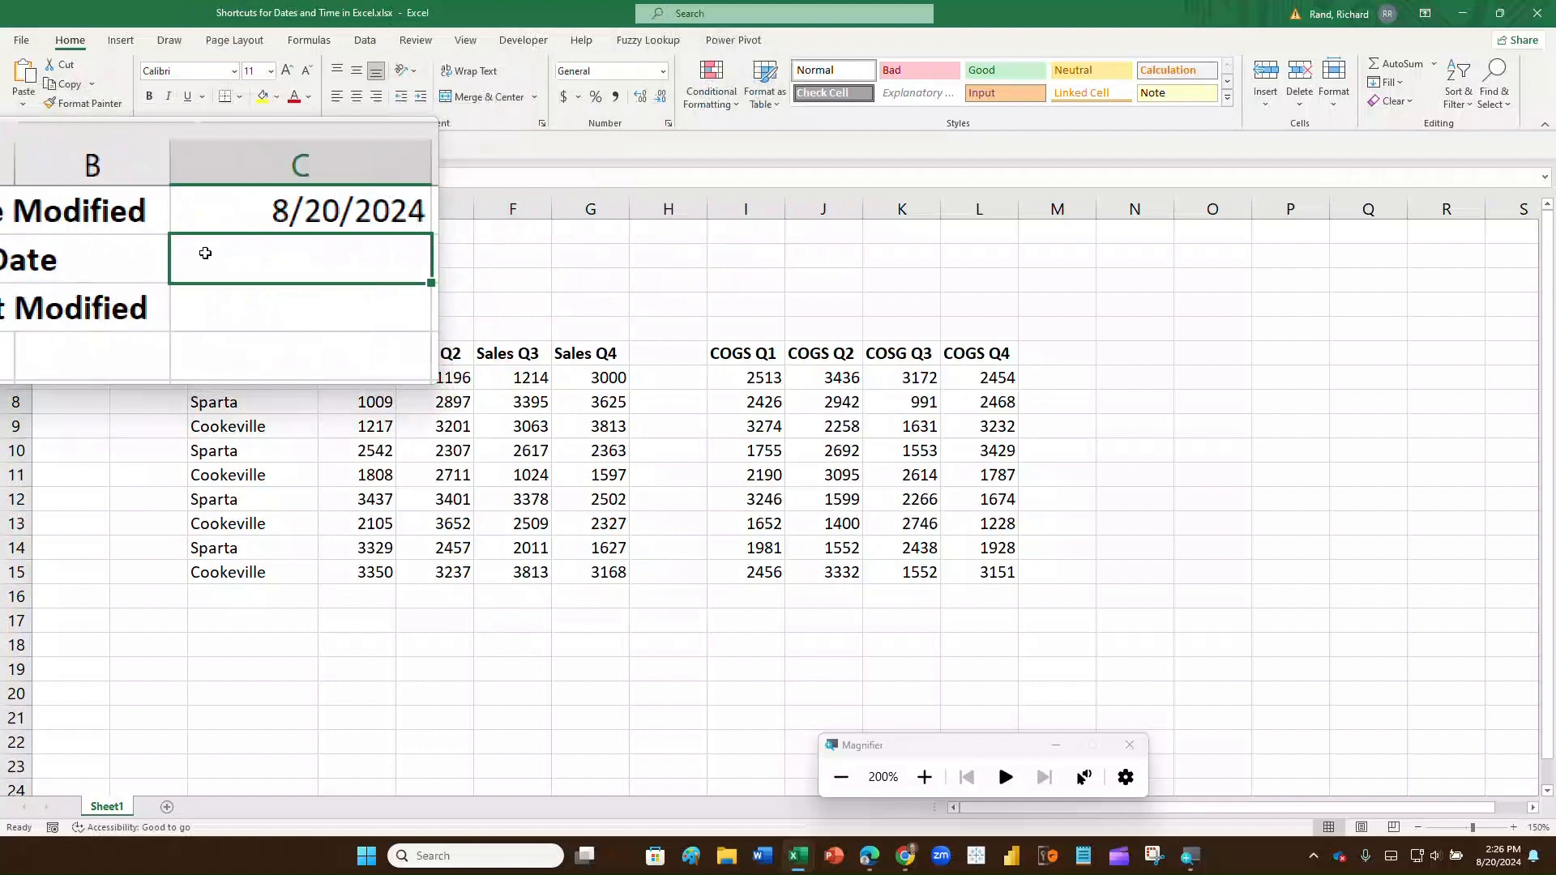
{"action": "type", "text": "=Today"}
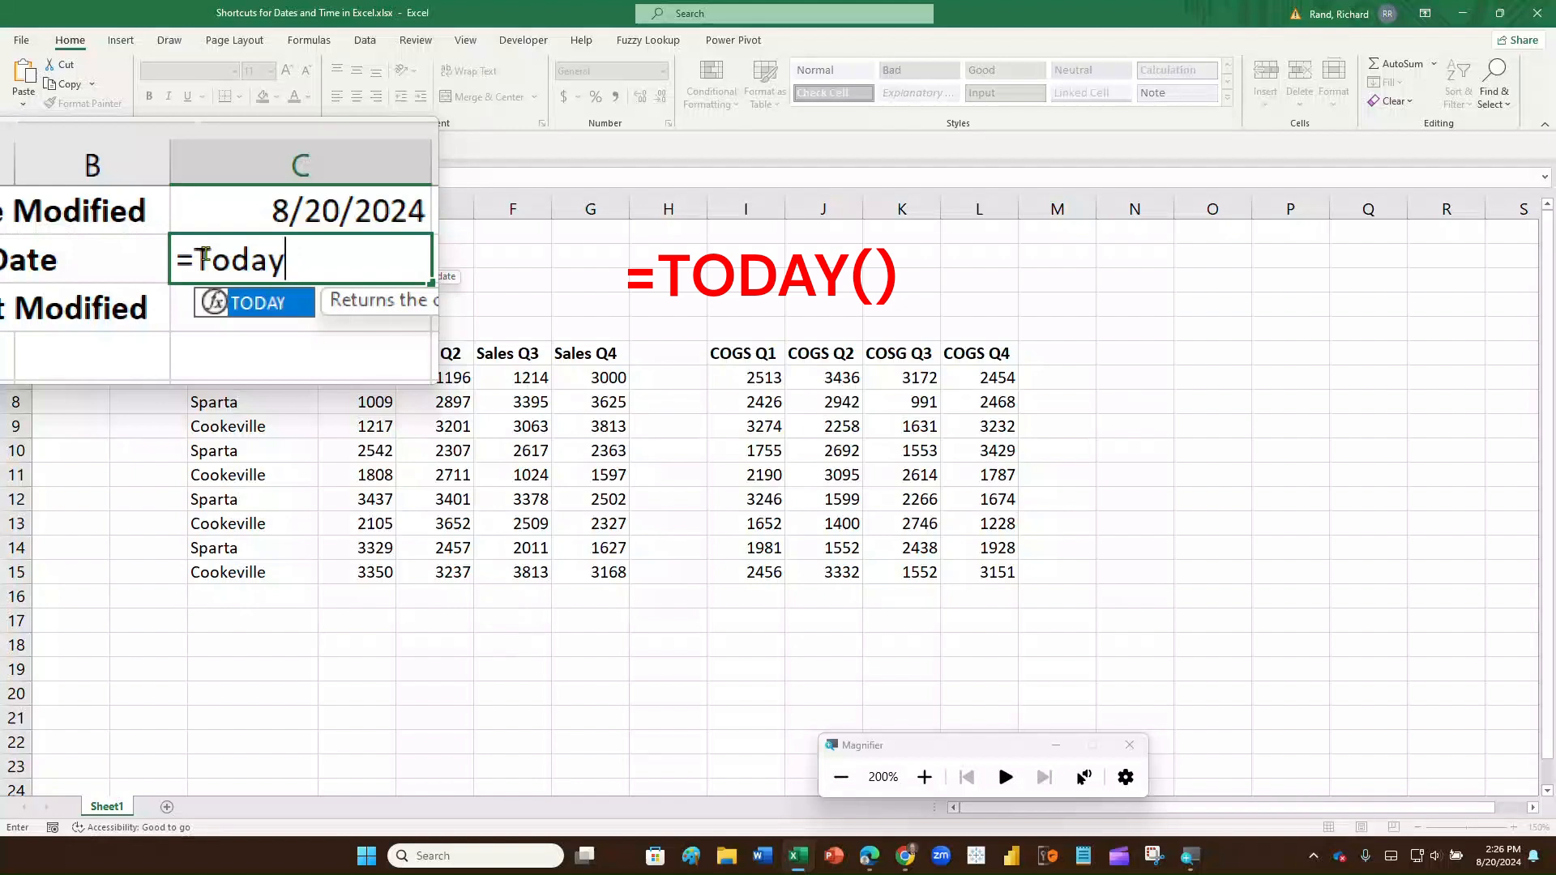
{"action": "type", "text": "()"}
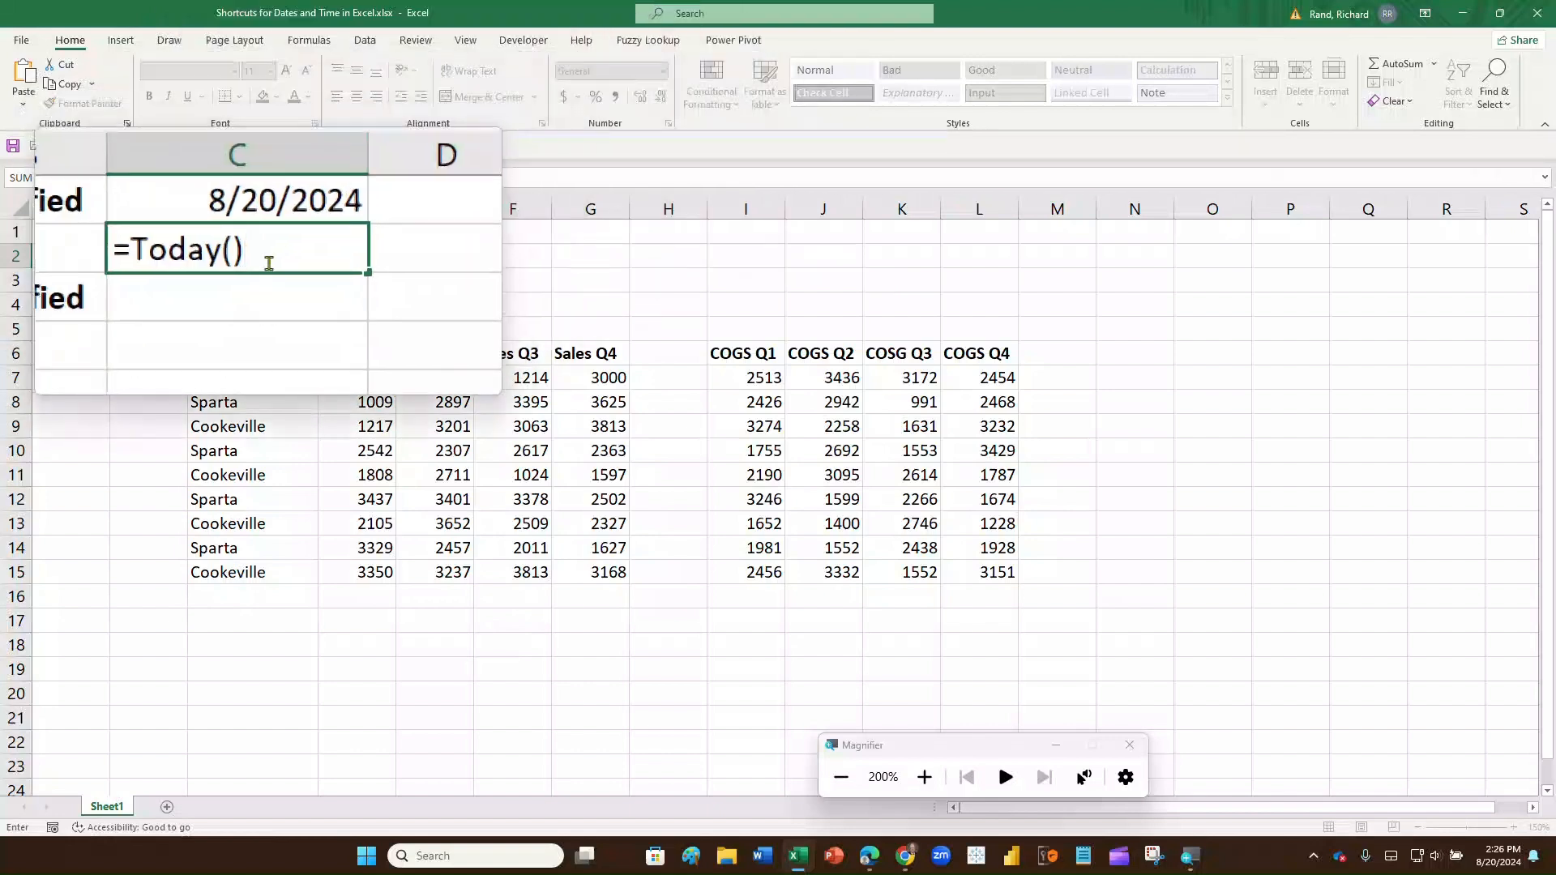
{"action": "key", "text": "Return"}
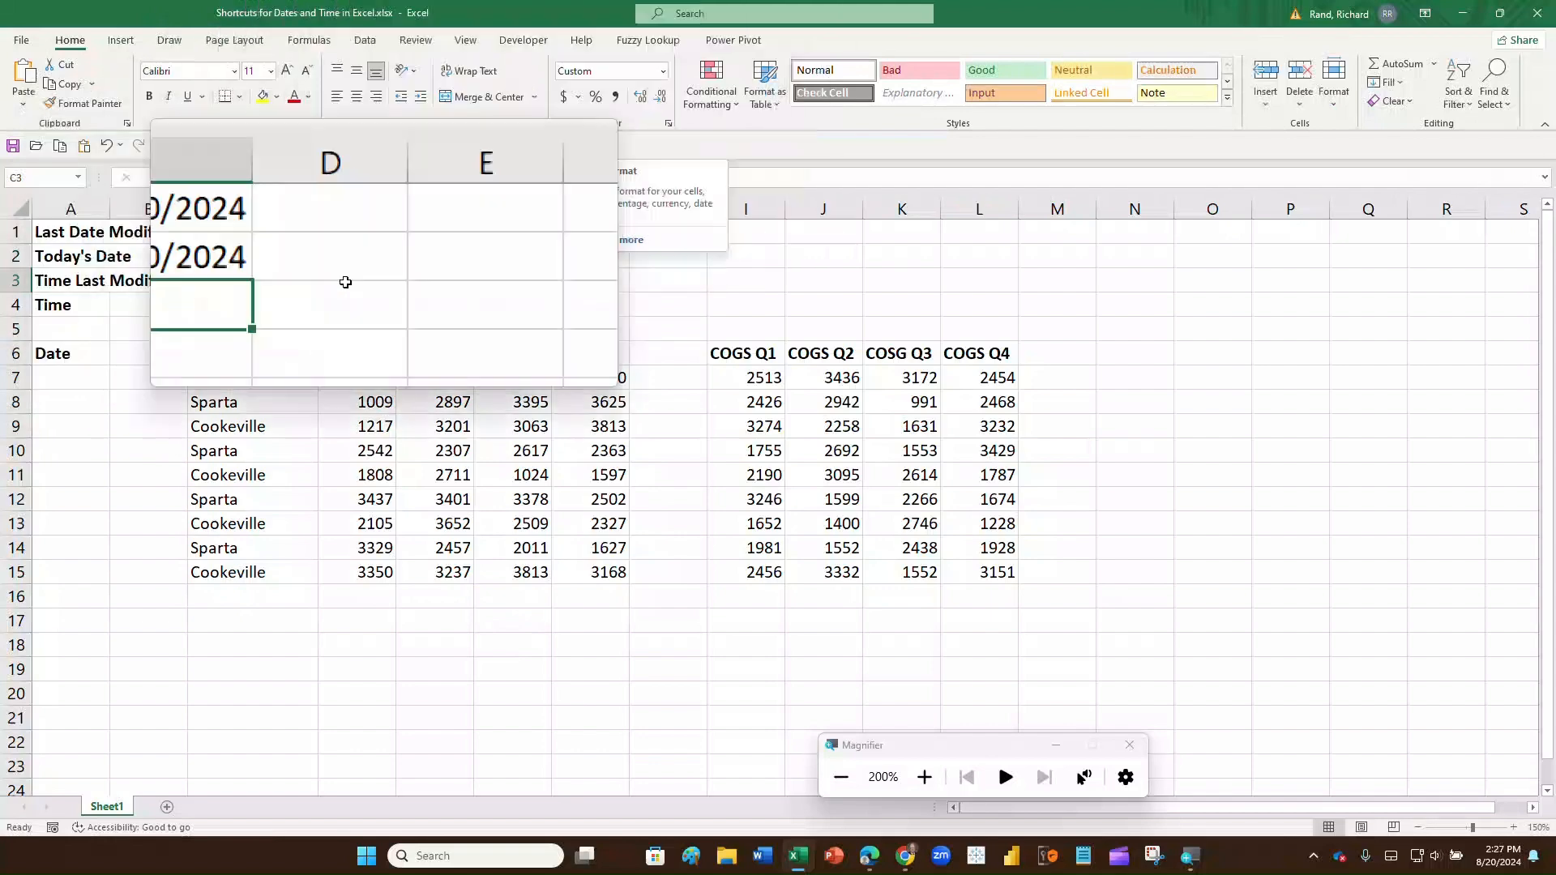
{"action": "left_click", "coordinate": [301, 256]}
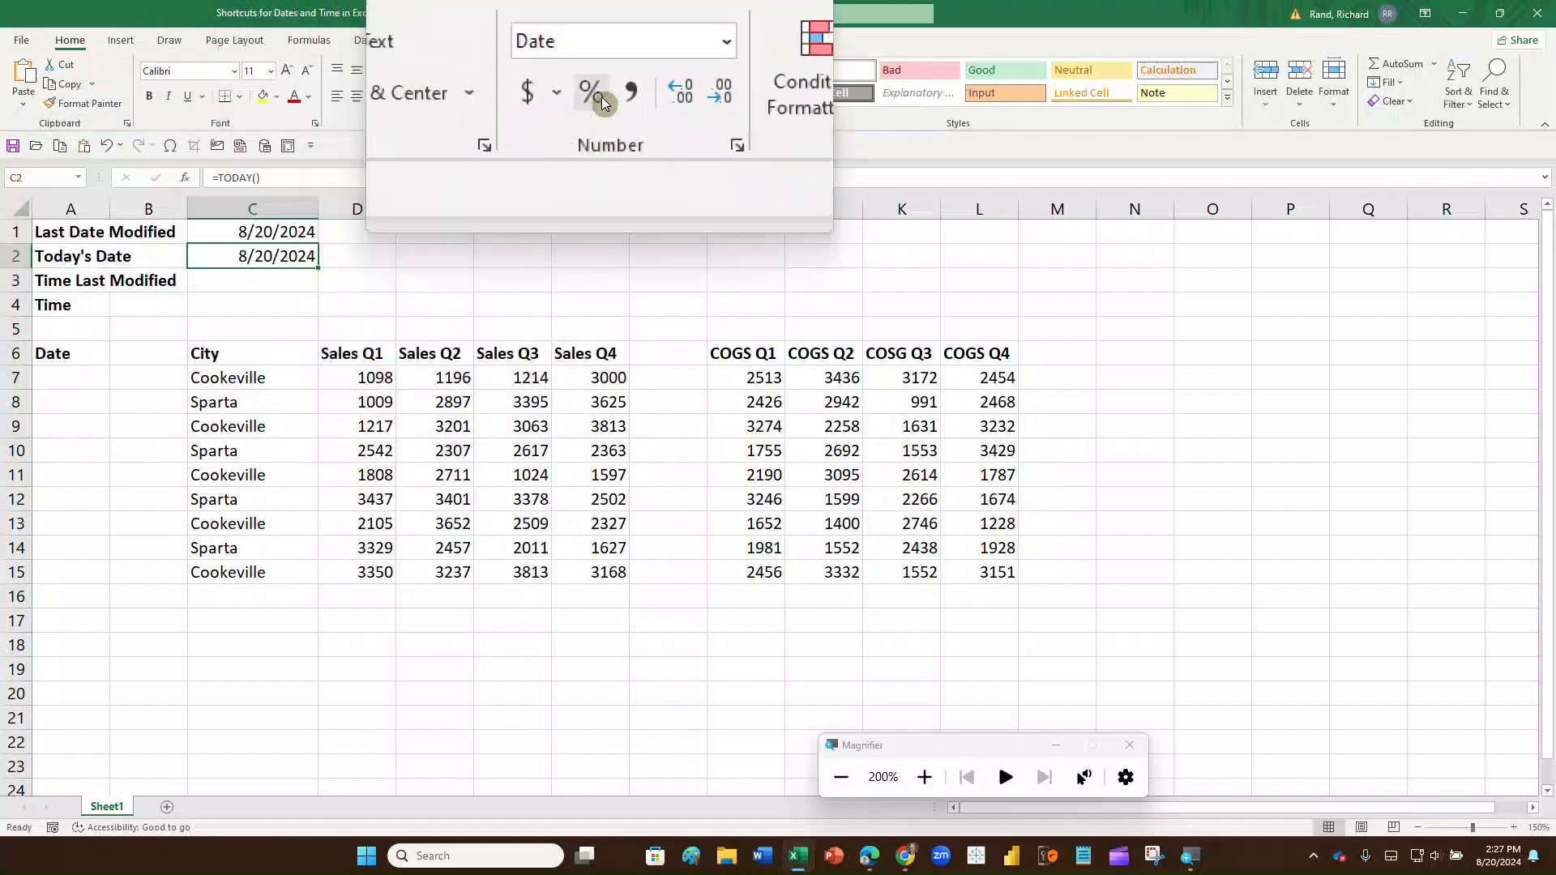
{"action": "left_click", "coordinate": [266, 232]}
{"action": "left_click", "coordinate": [263, 254]}
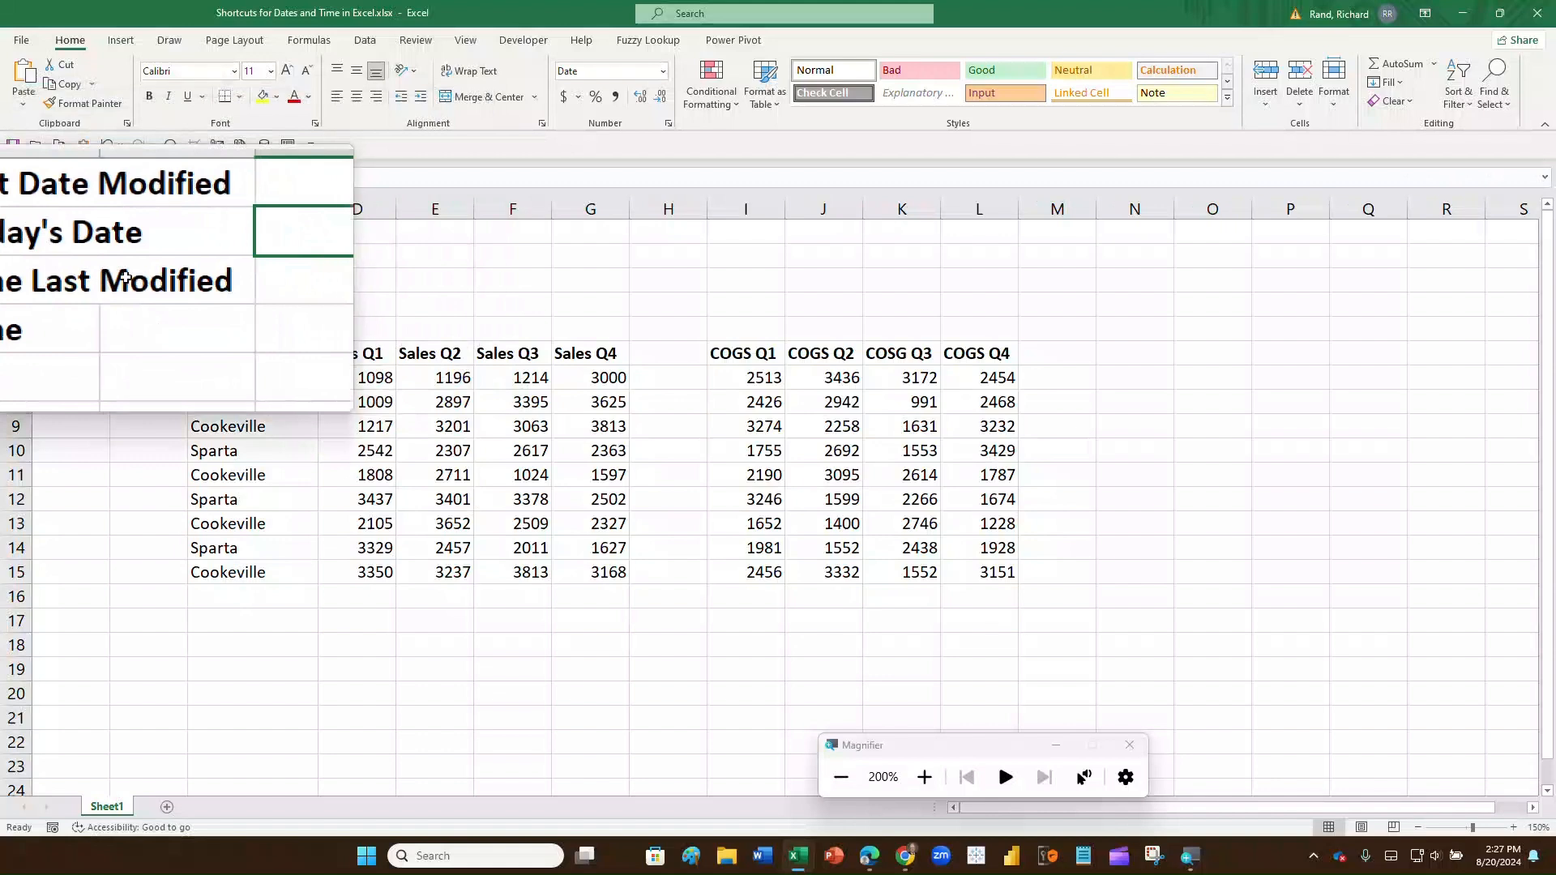
- Apply the General number format to C3 and insert the current time, 2:28 PM, as a static value
{"action": "left_click", "coordinate": [216, 284]}
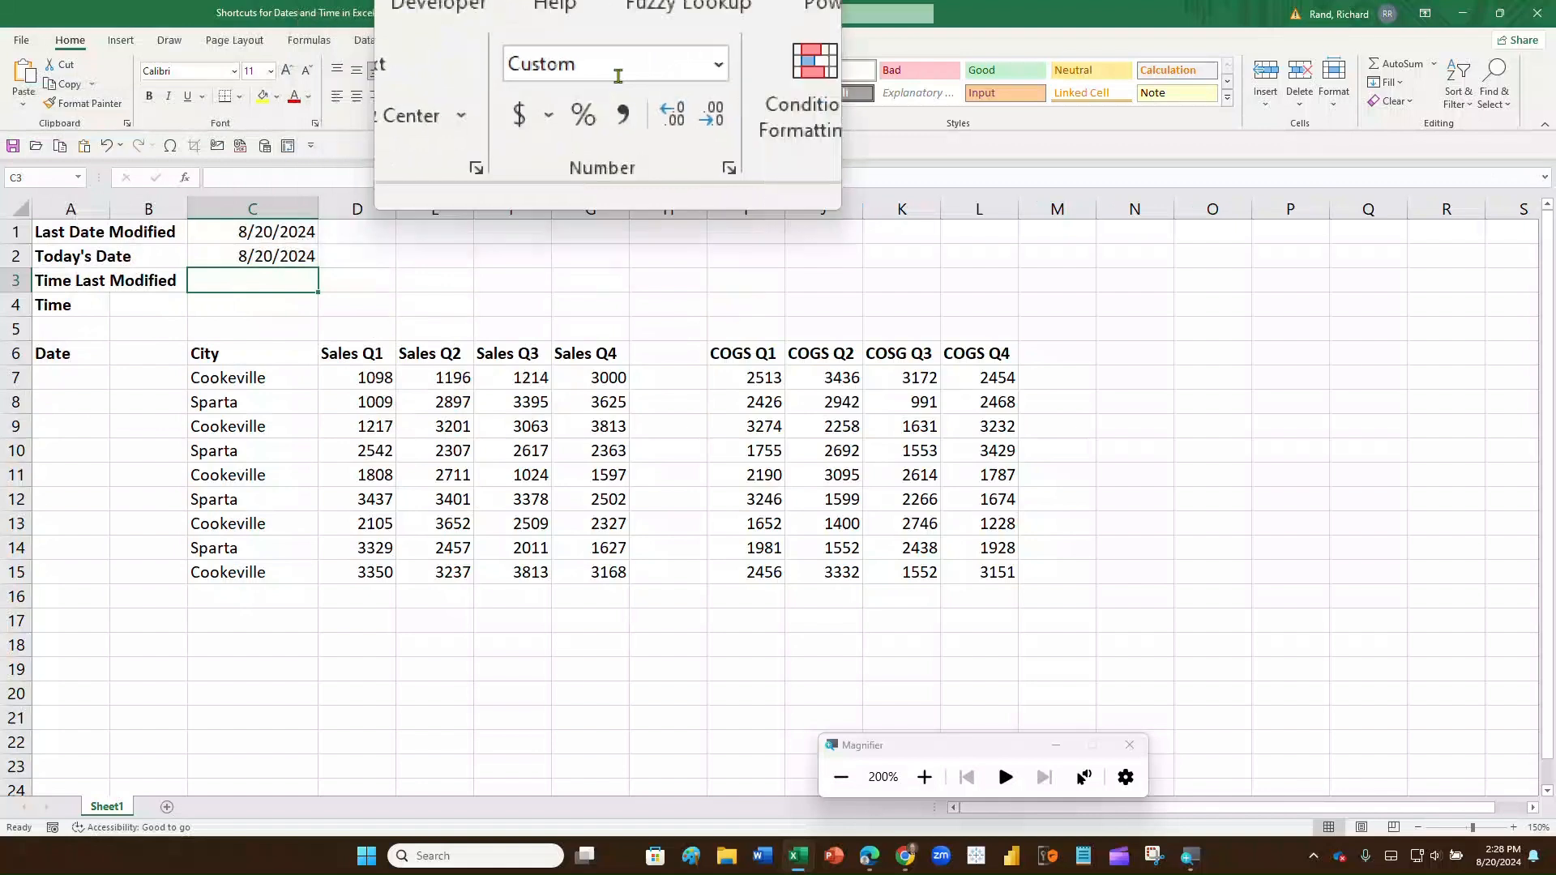
{"action": "left_click", "coordinate": [666, 74]}
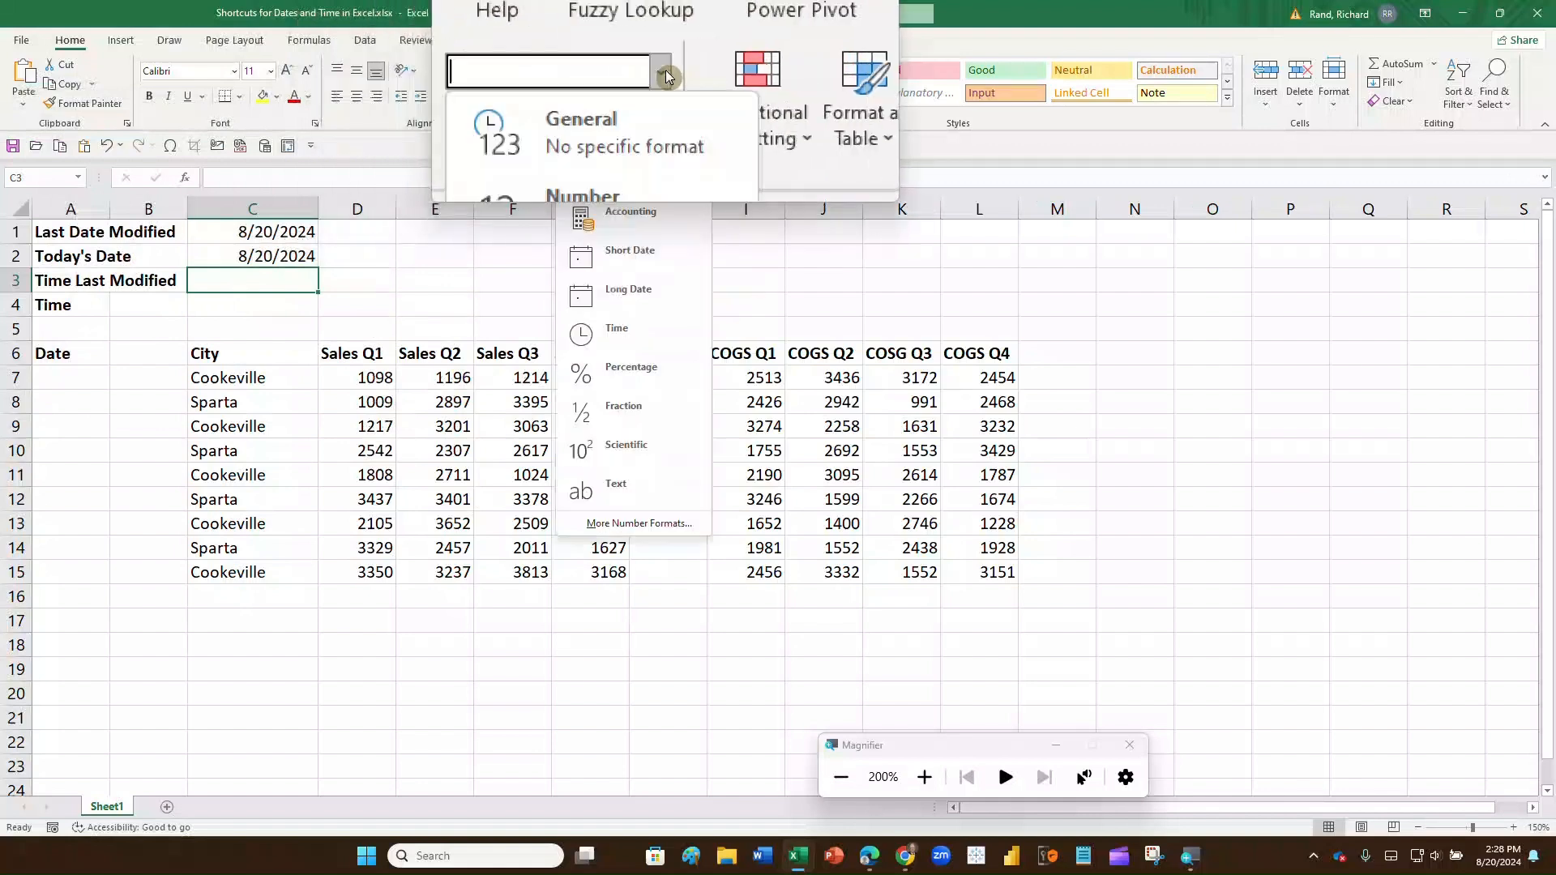
{"action": "left_click", "coordinate": [620, 104]}
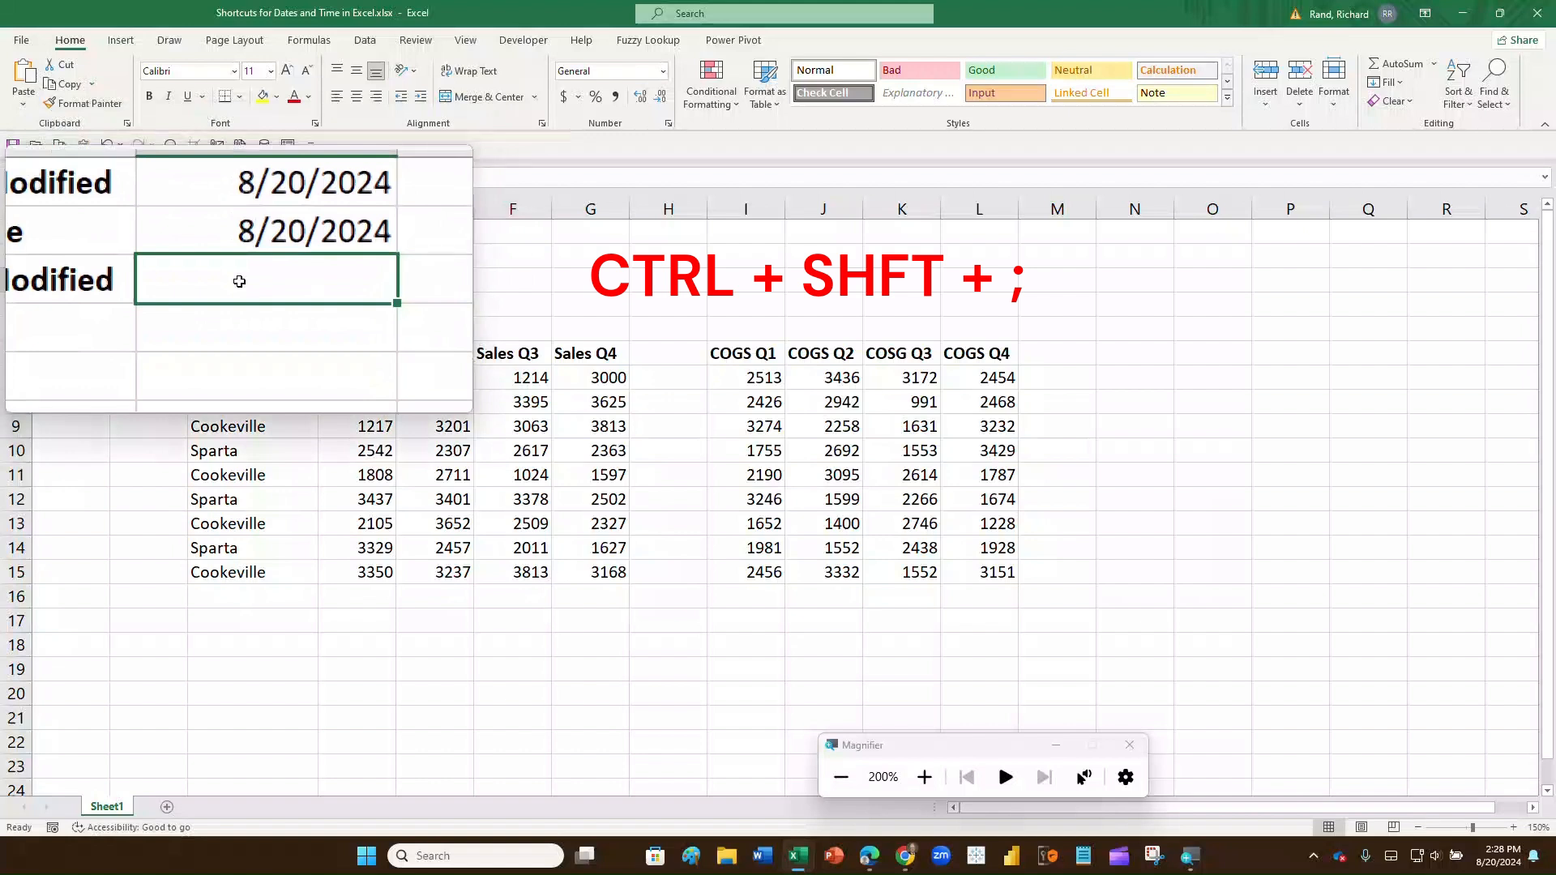
{"action": "key", "text": "ctrl+shift+semicolon"}
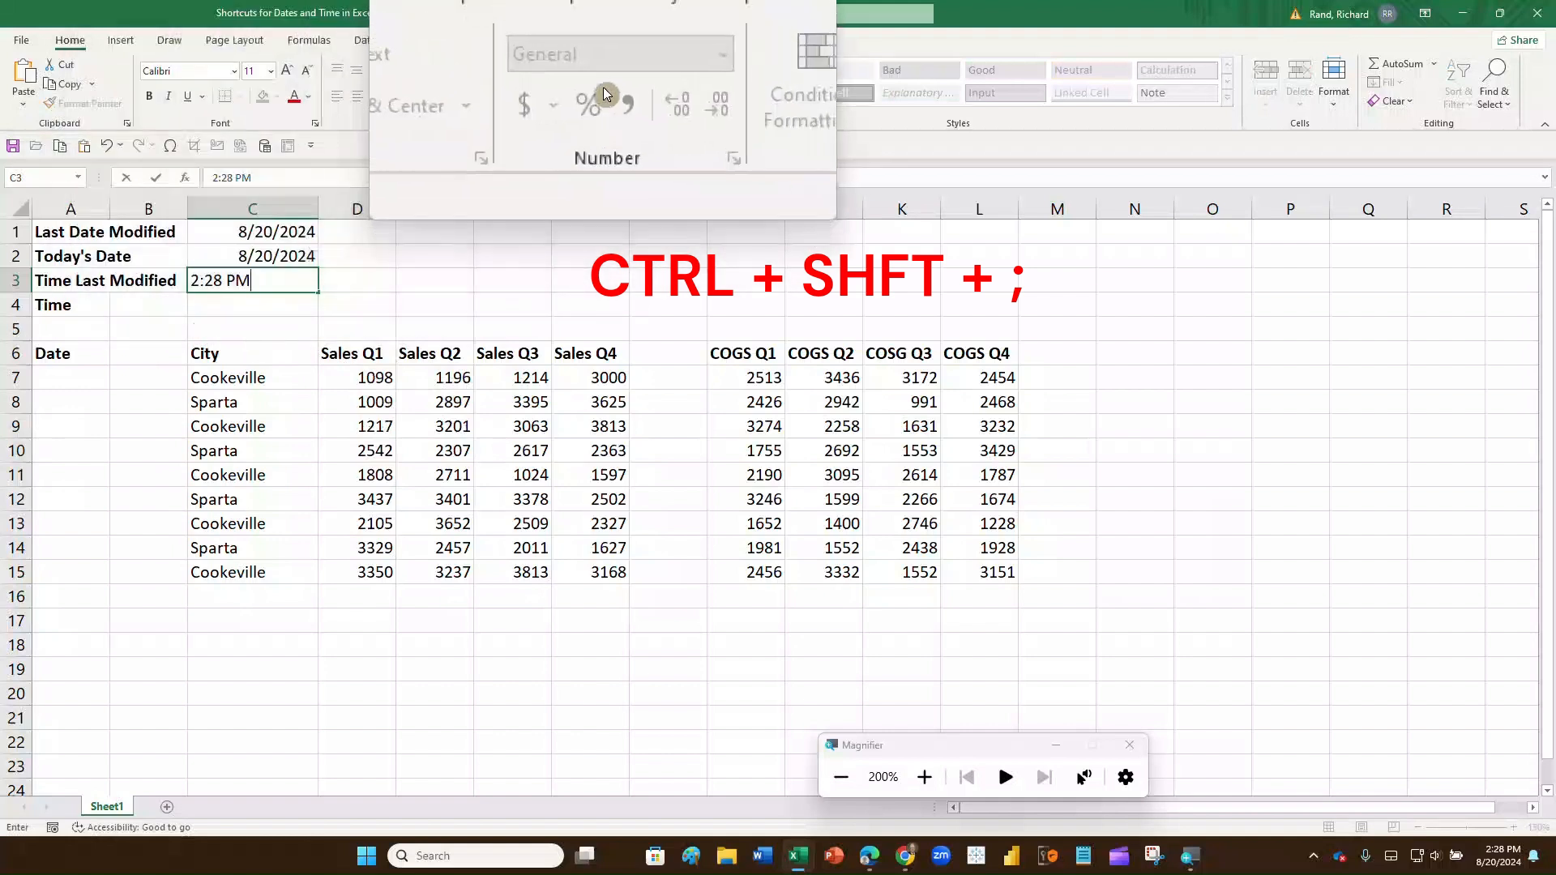
{"action": "key", "text": "Return"}
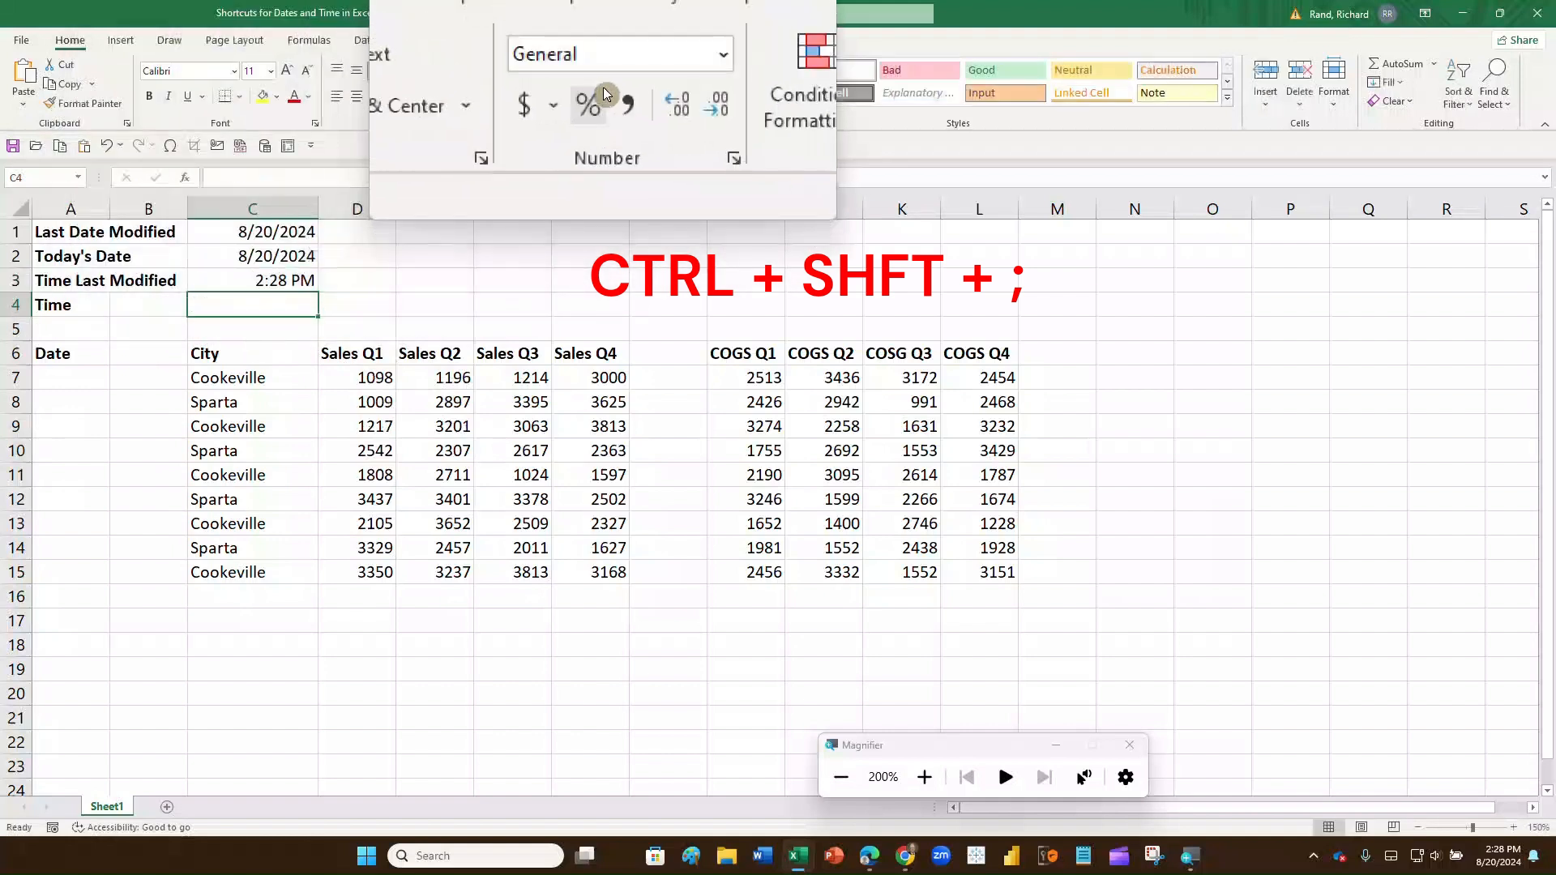
- Clear the static time from C3 and apply the Time number format to the cell
{"action": "left_click", "coordinate": [243, 280]}
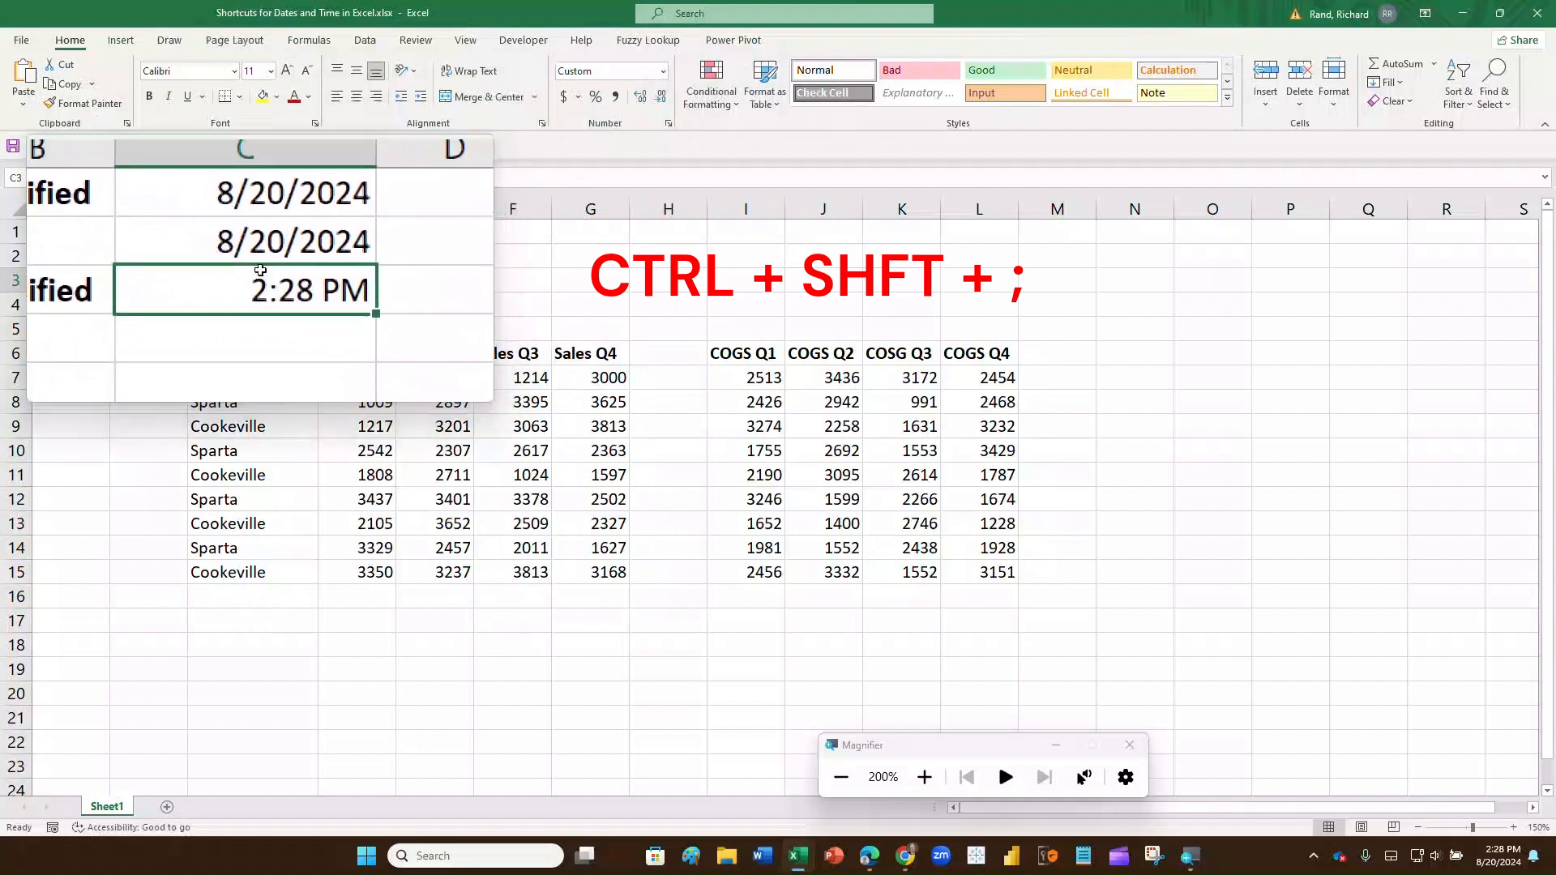
{"action": "key", "text": "Delete"}
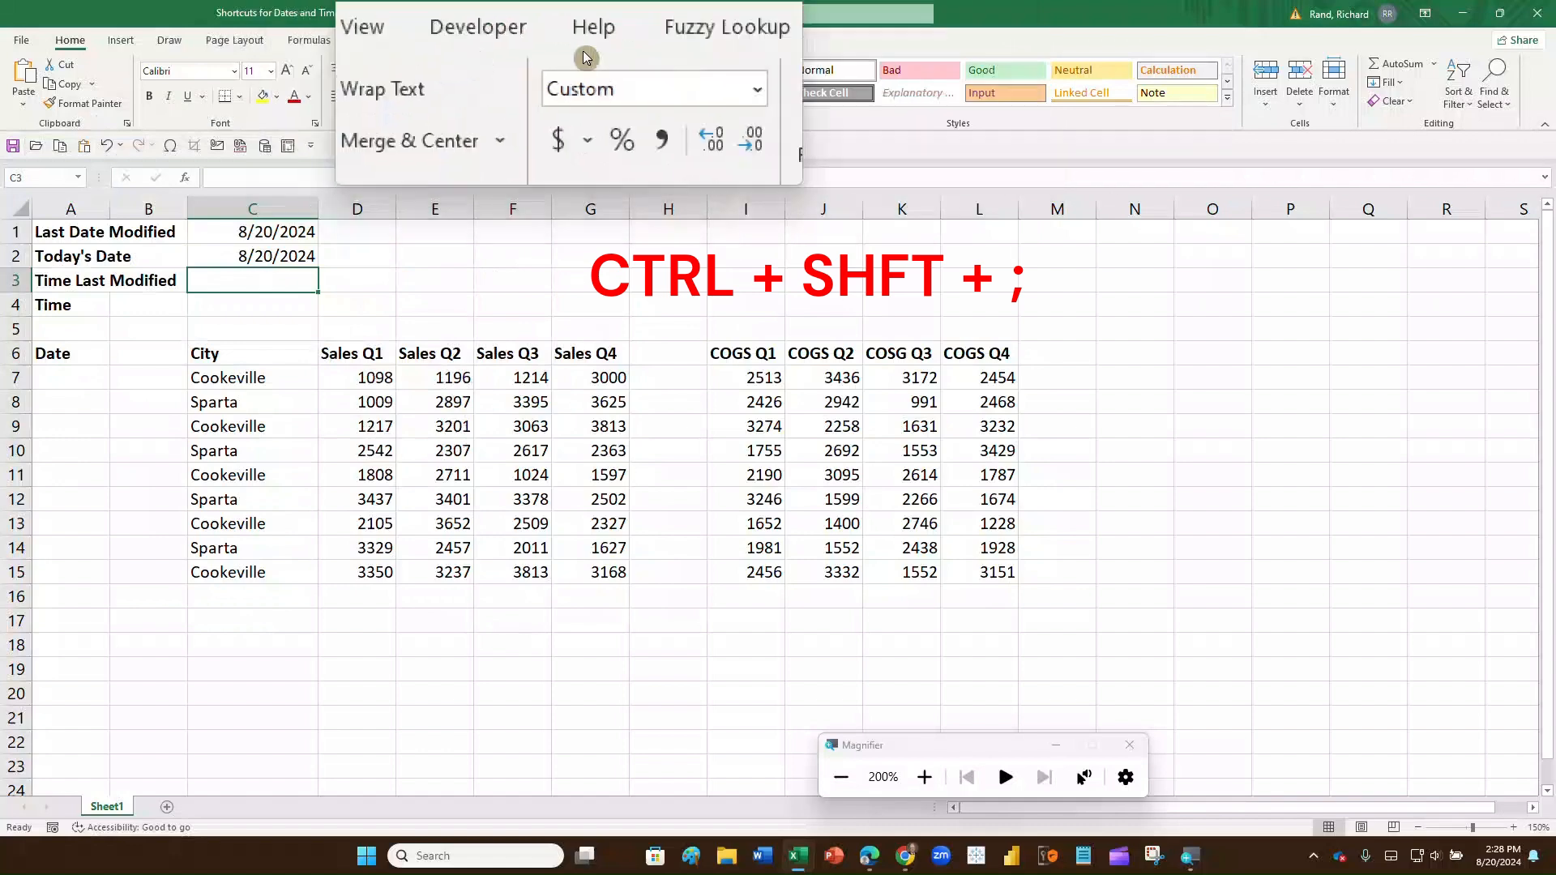
{"action": "left_click", "coordinate": [660, 79]}
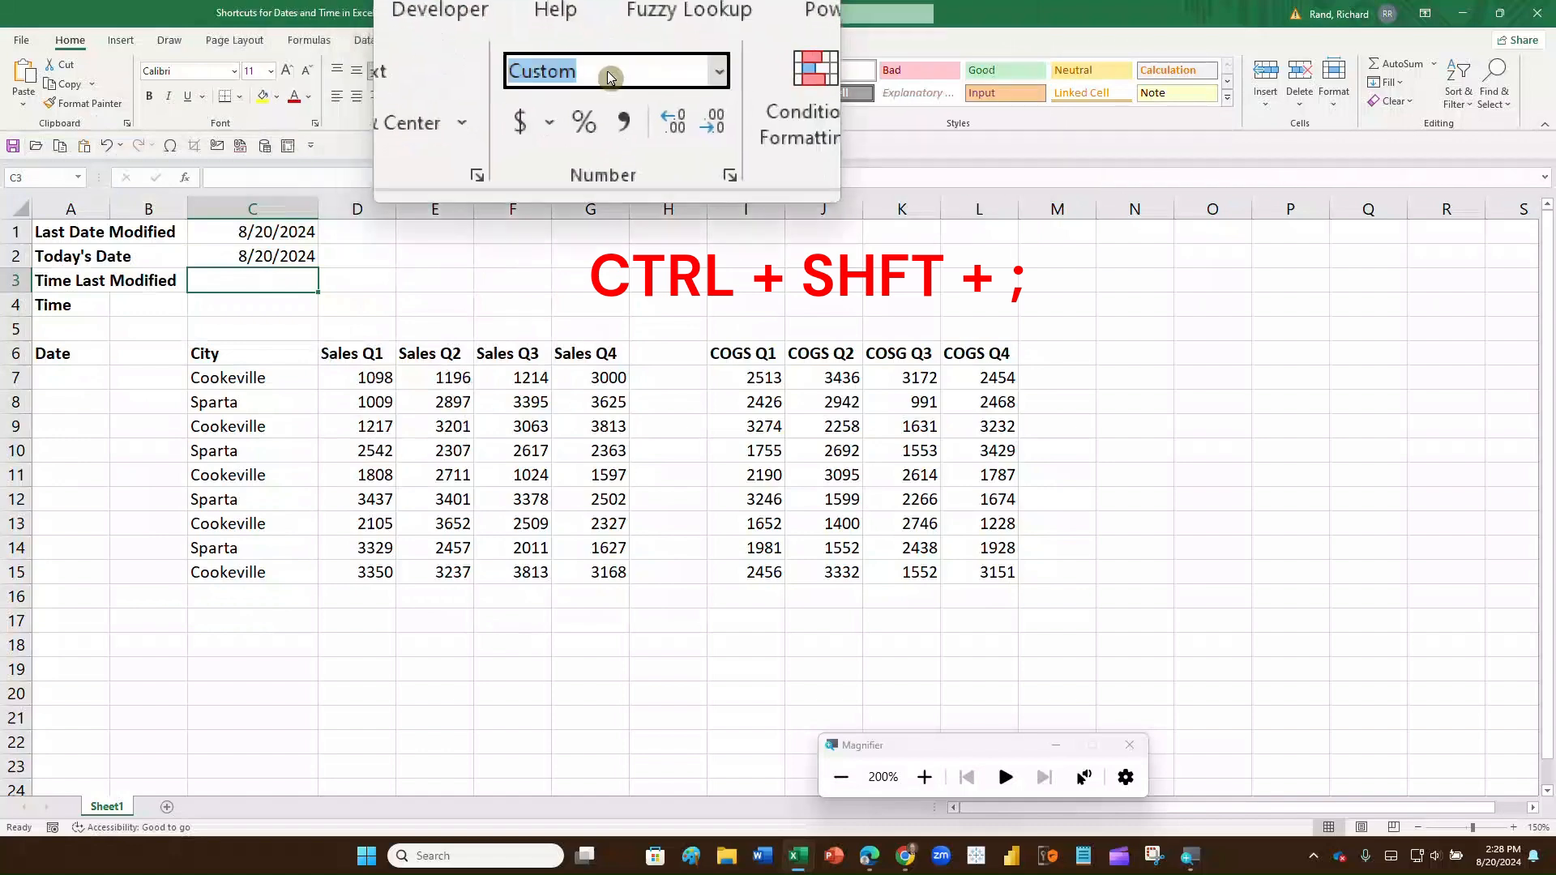
{"action": "left_click", "coordinate": [672, 68]}
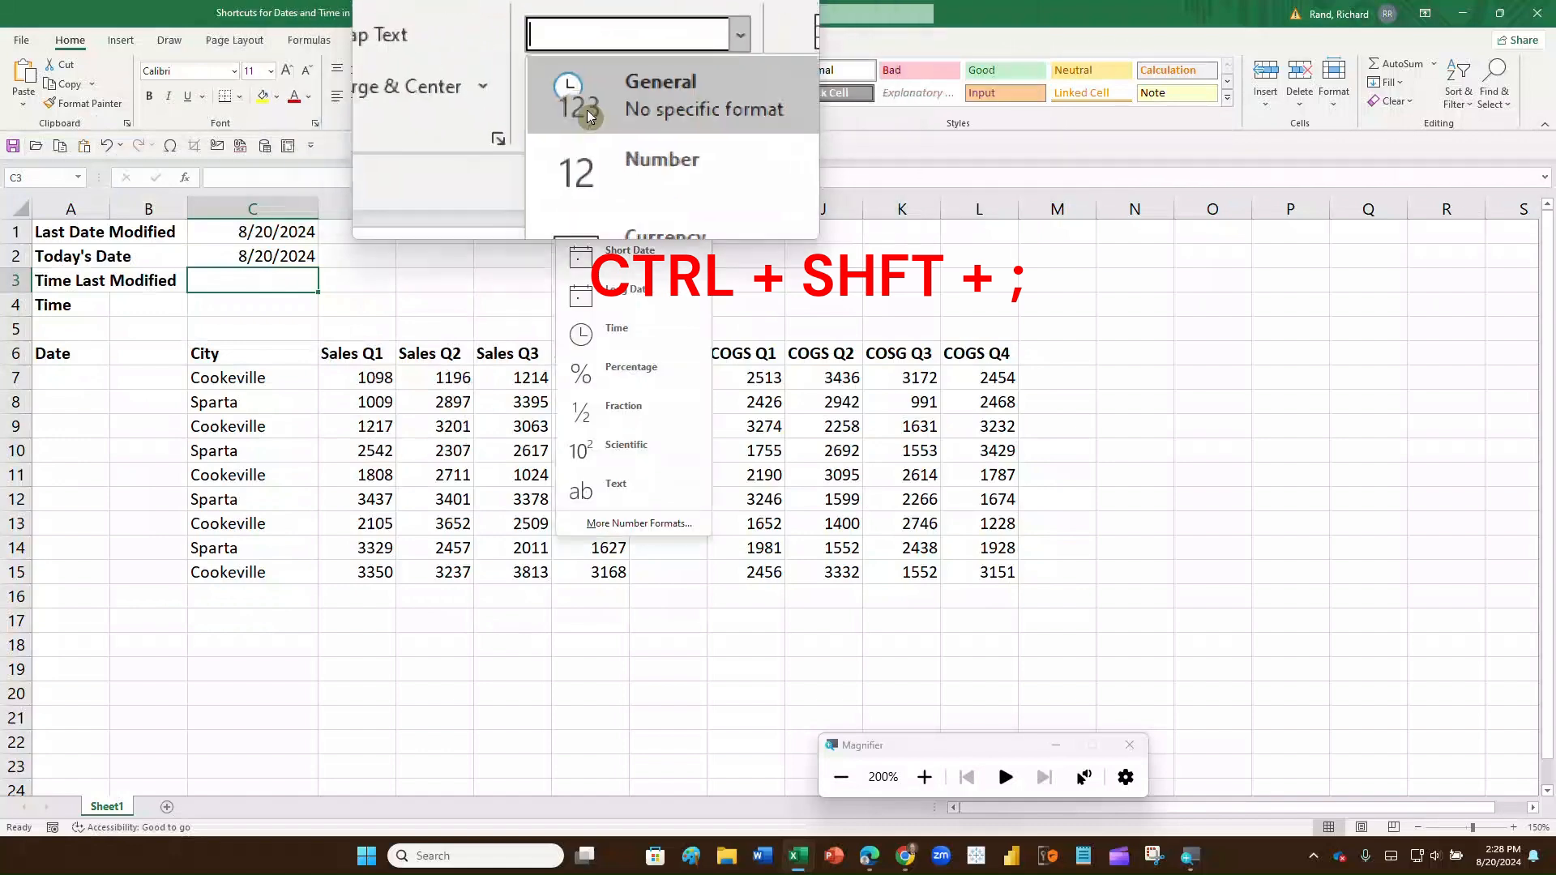
{"action": "left_click", "coordinate": [590, 327]}
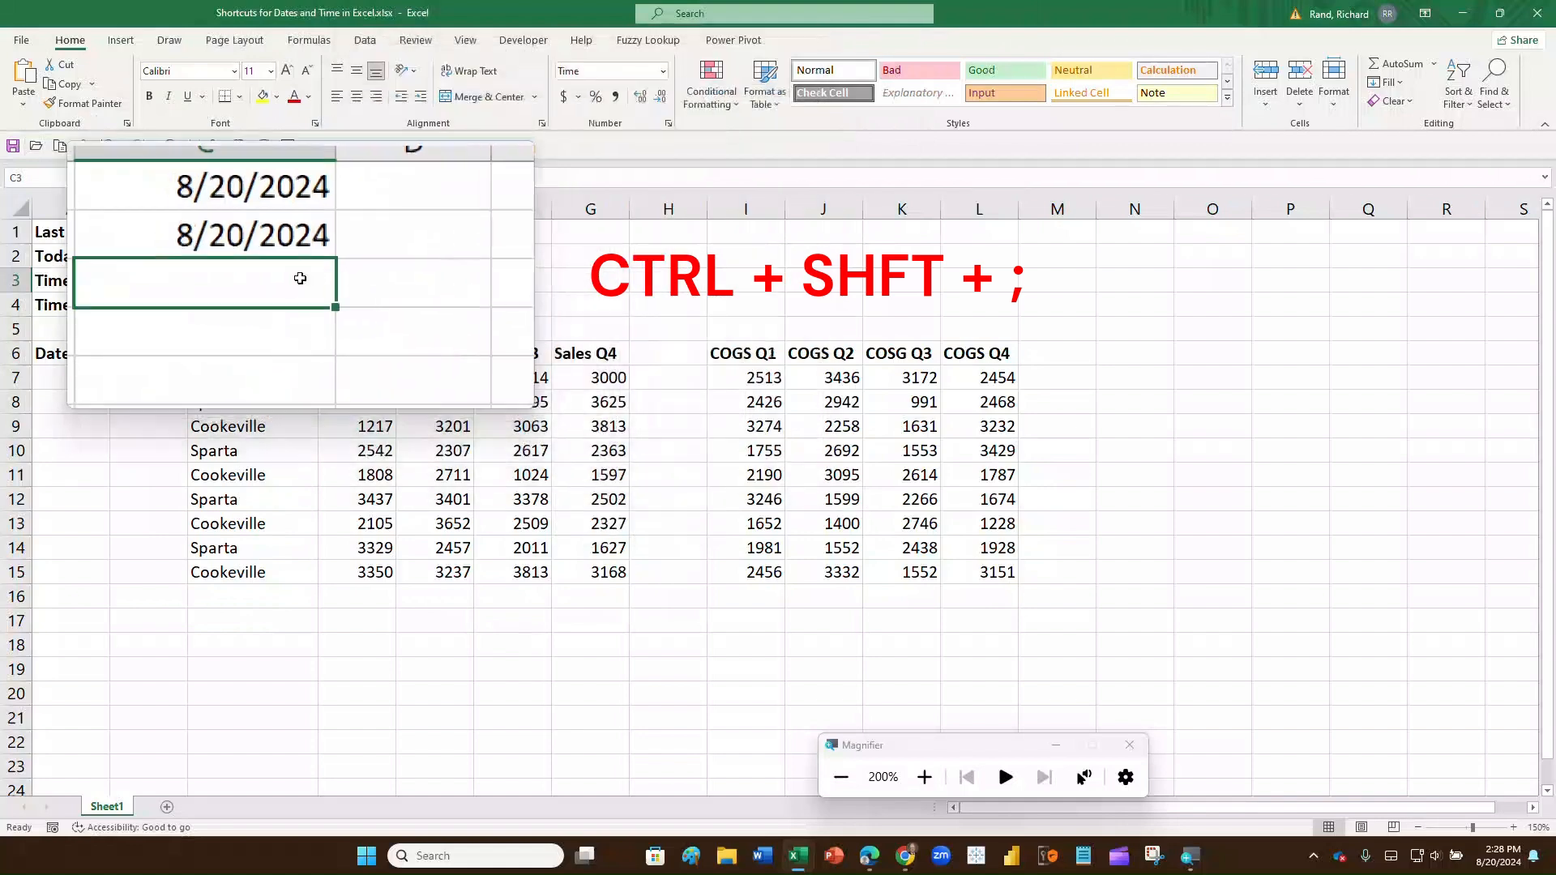
- Insert the current time, 2:29 PM, as a static value in C3 for Time Last Modified
{"action": "type", "text": "="}
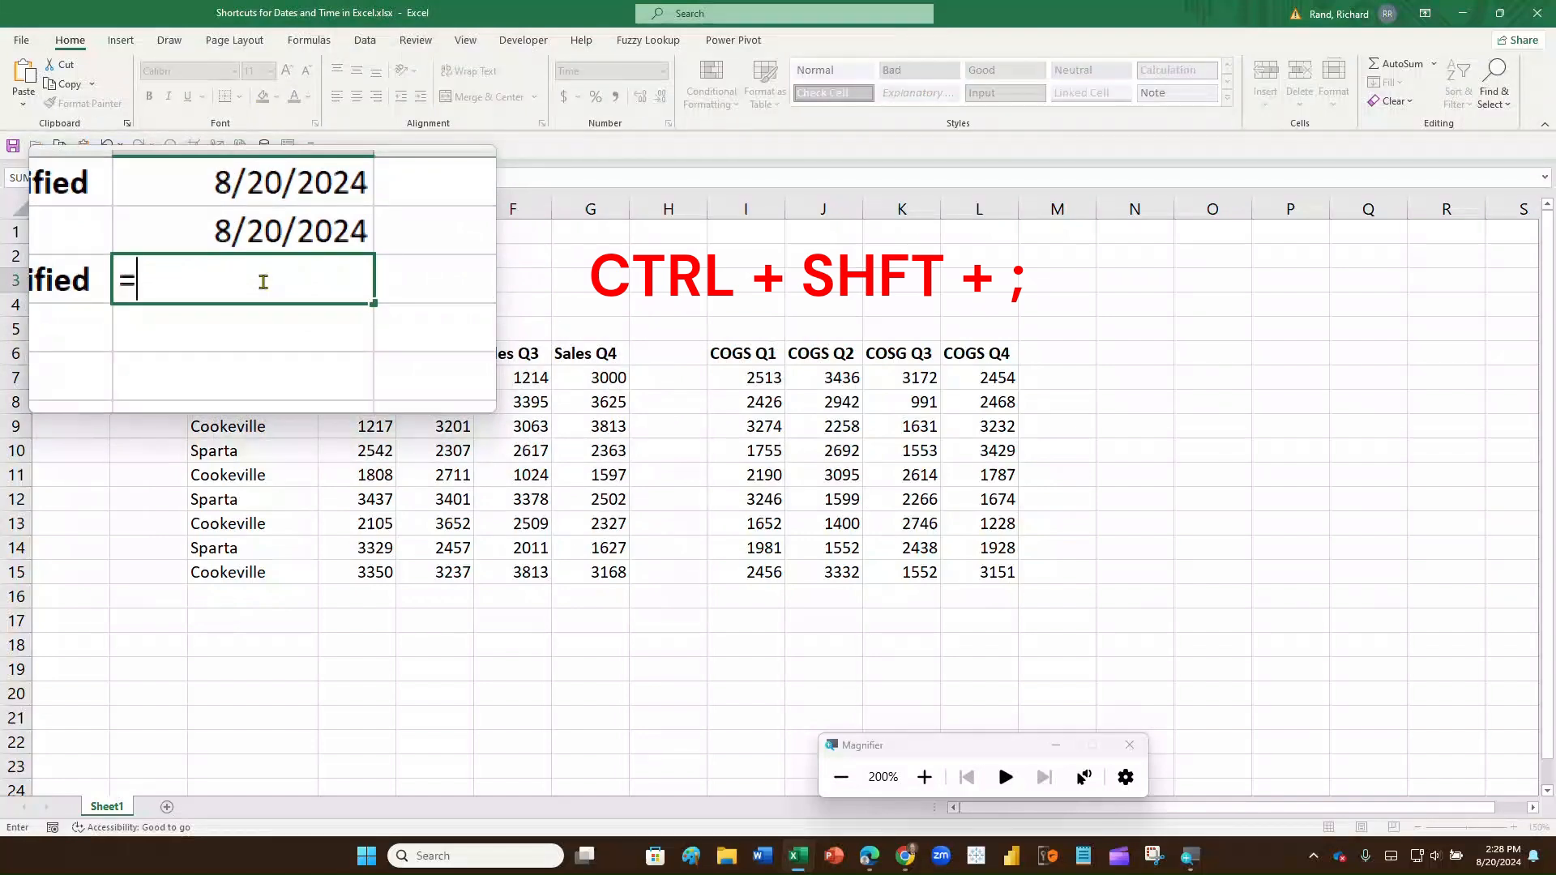
{"action": "key", "text": "BackSpace"}
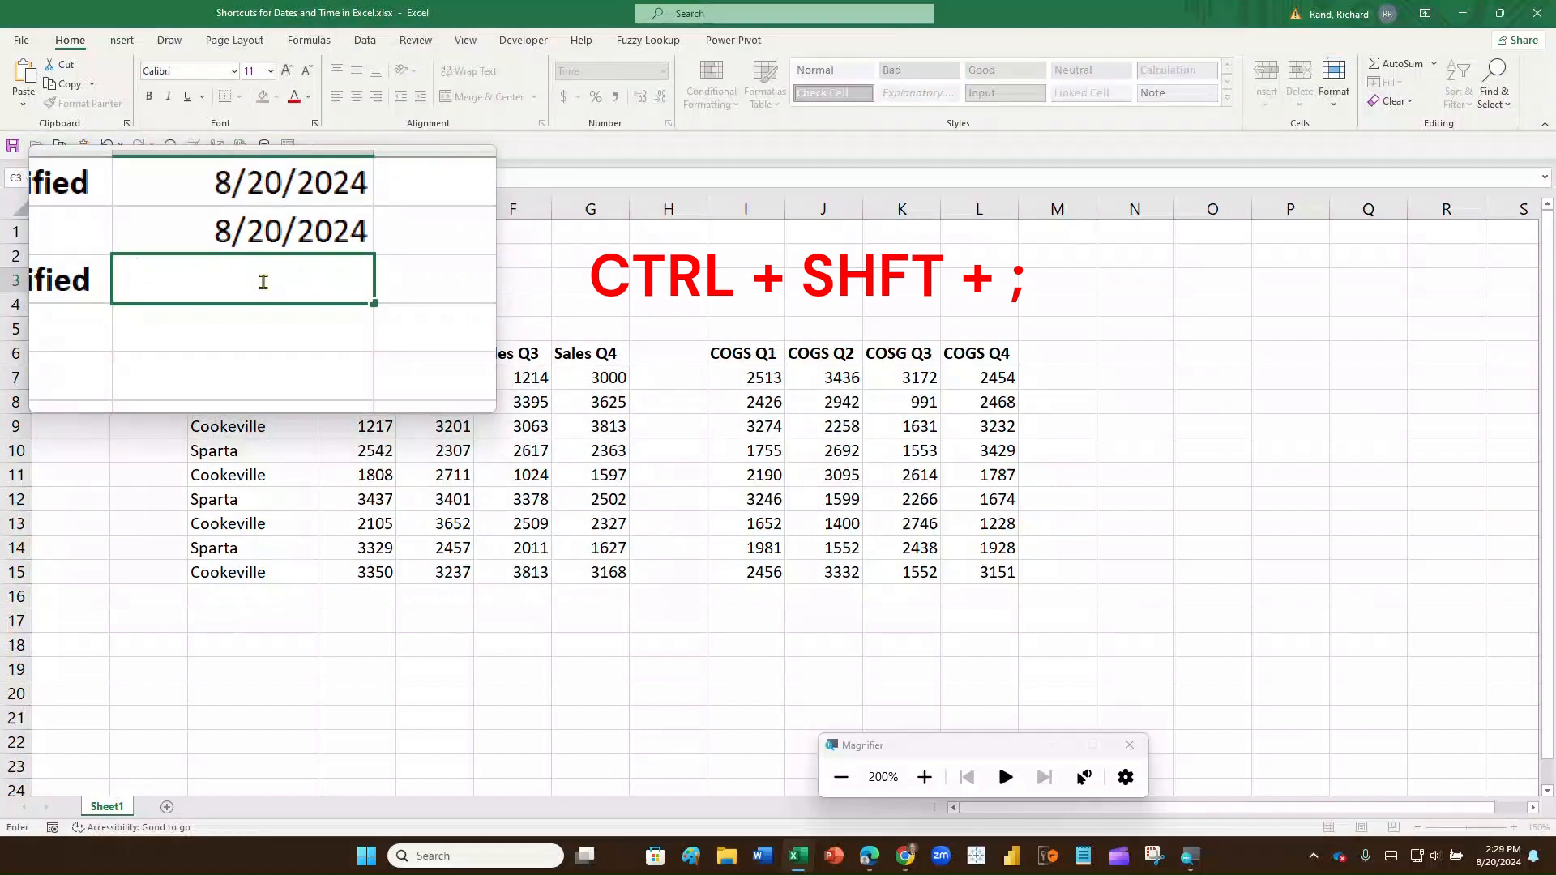
{"action": "key", "text": "ctrl+shift+semicolon"}
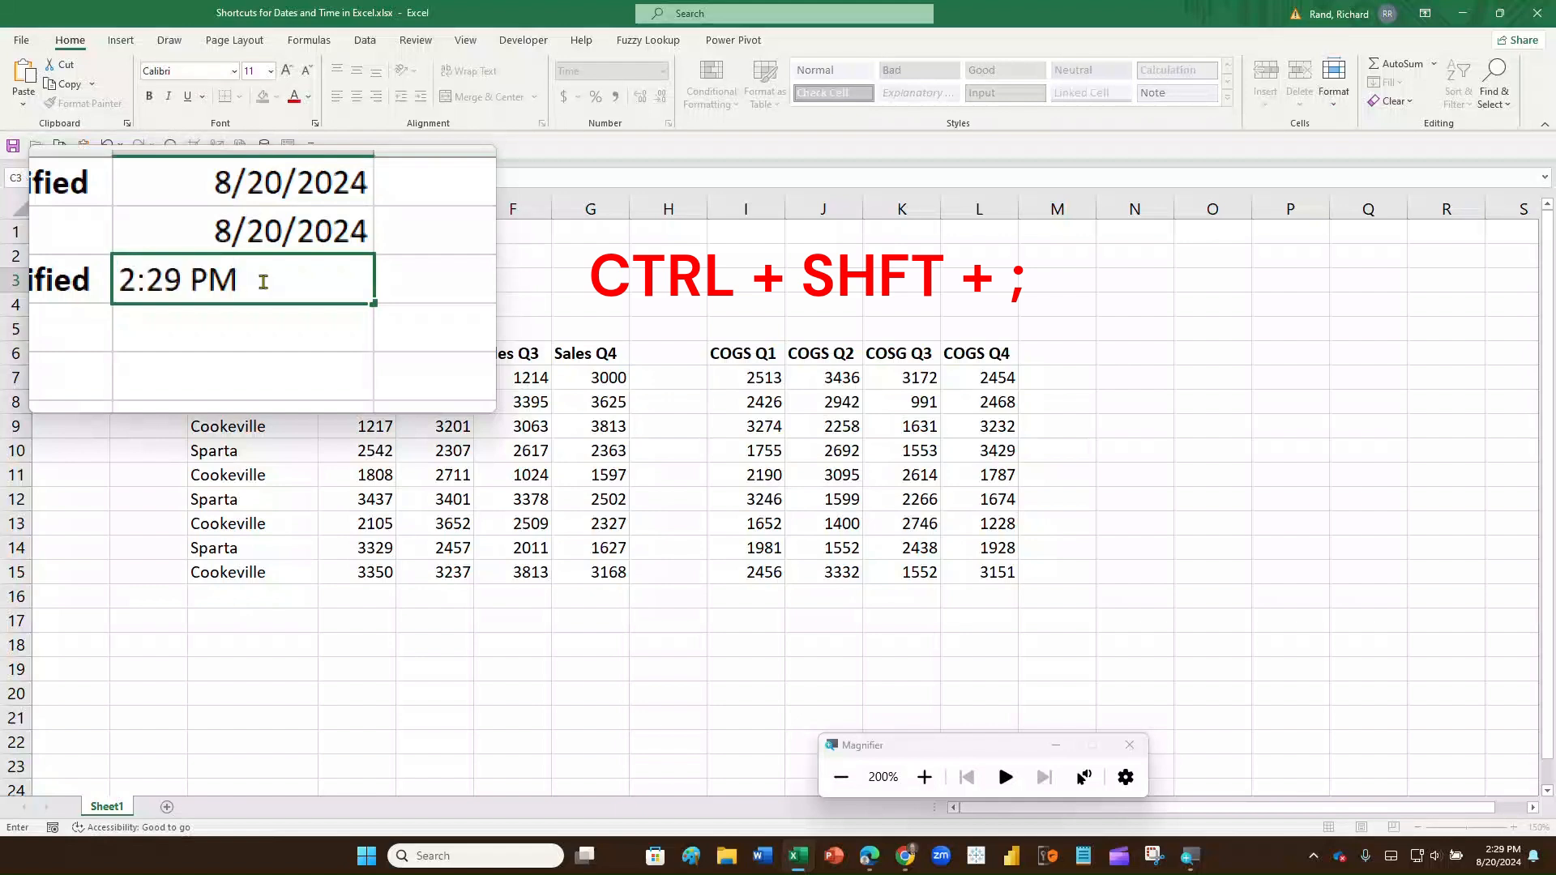
{"action": "key", "text": "Return"}
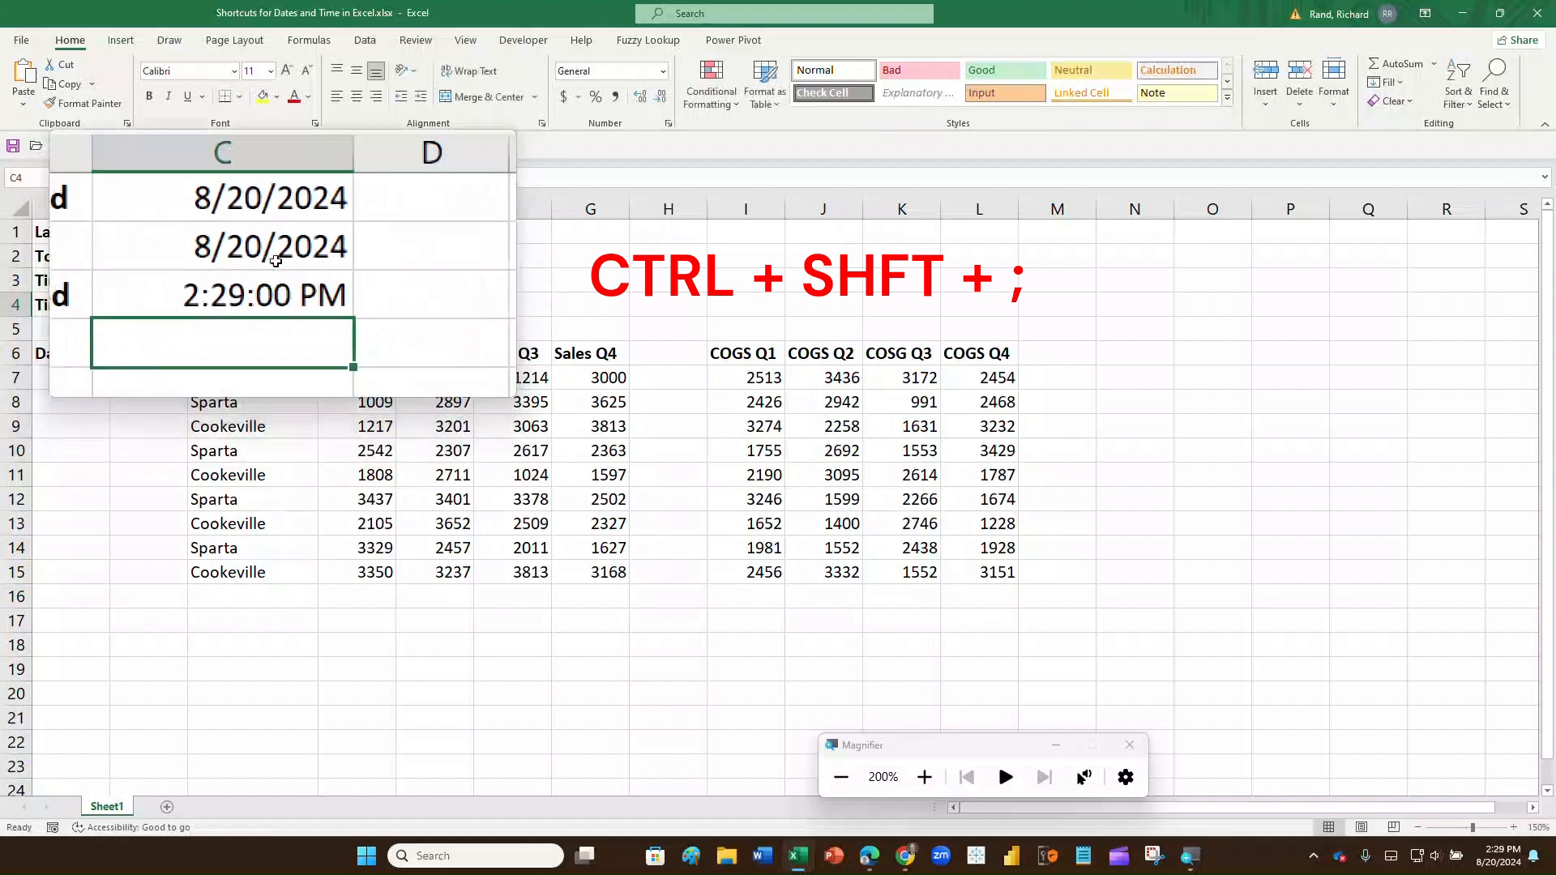
{"action": "left_click", "coordinate": [247, 286]}
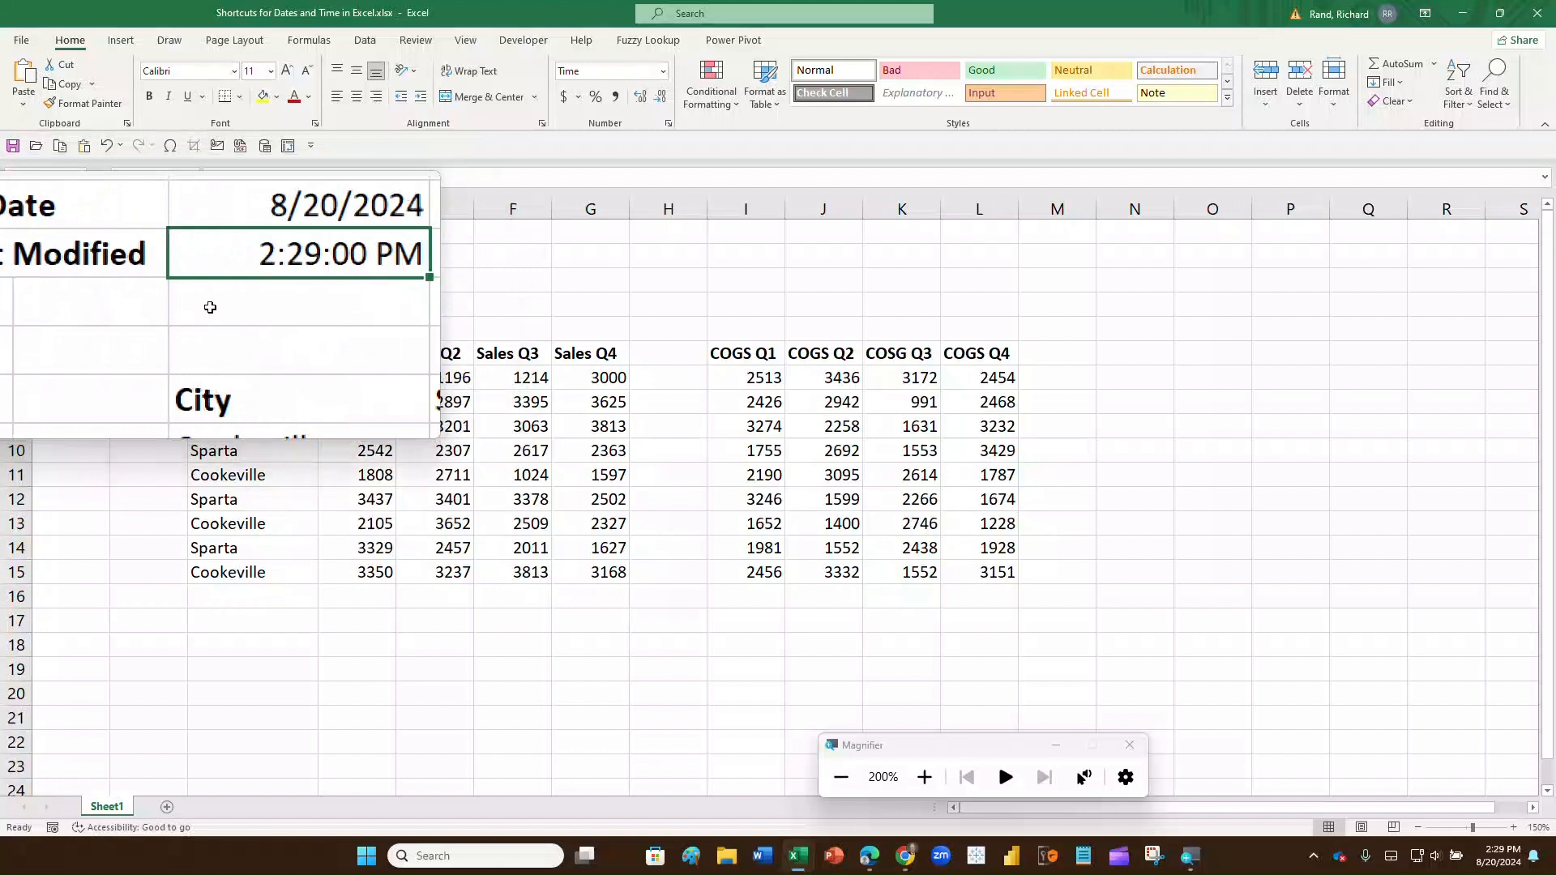
- Enter the NOW function without arguments in C4 for Time and compare its format with the static time in C3
{"action": "left_click", "coordinate": [210, 307]}
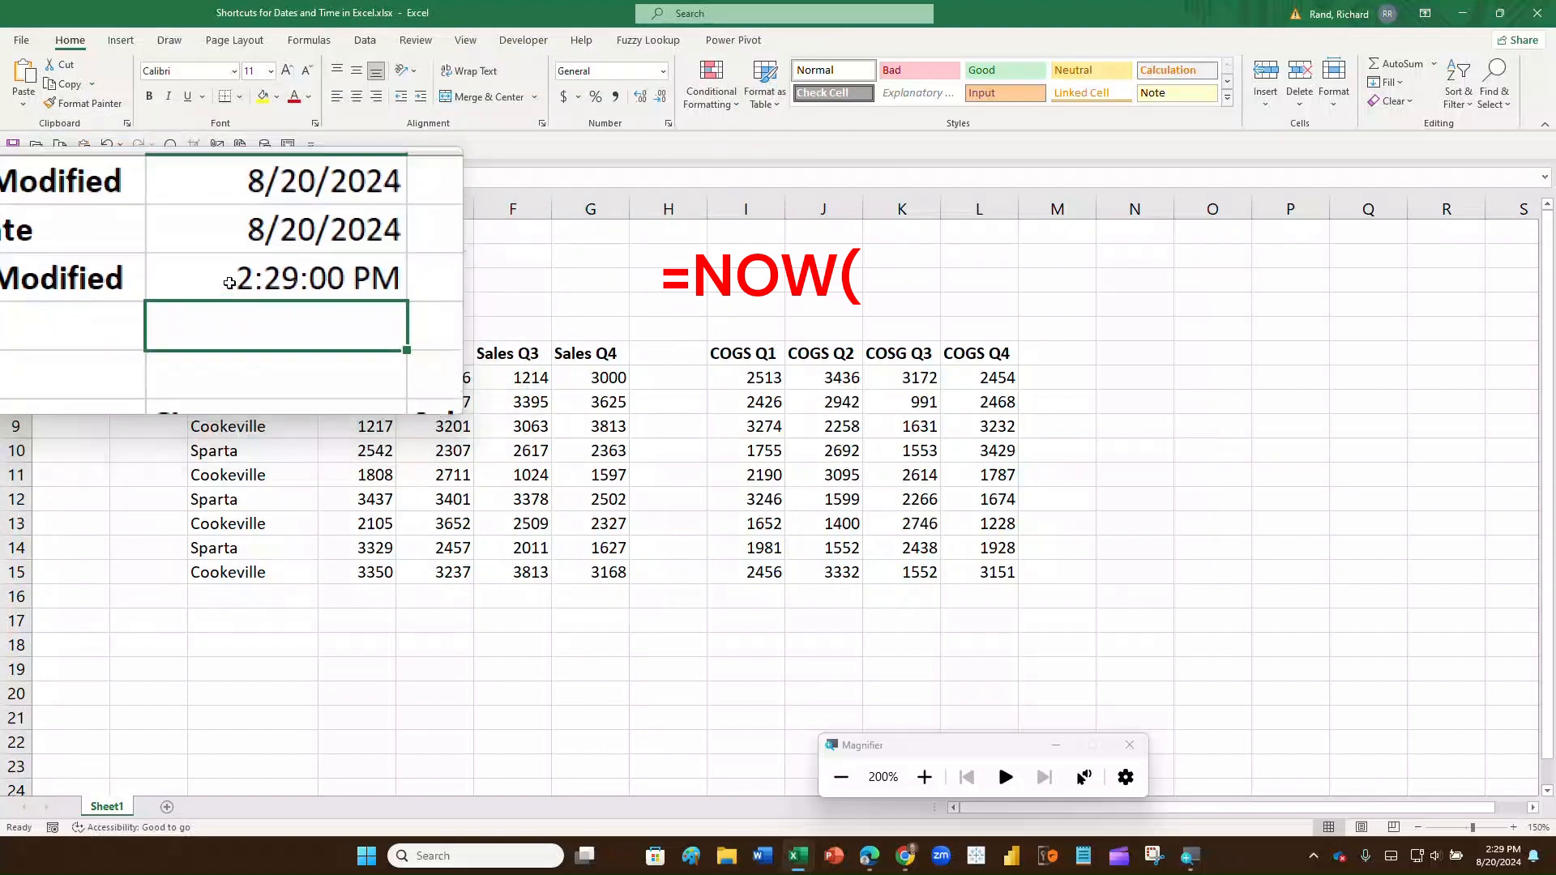
{"action": "type", "text": "=now("}
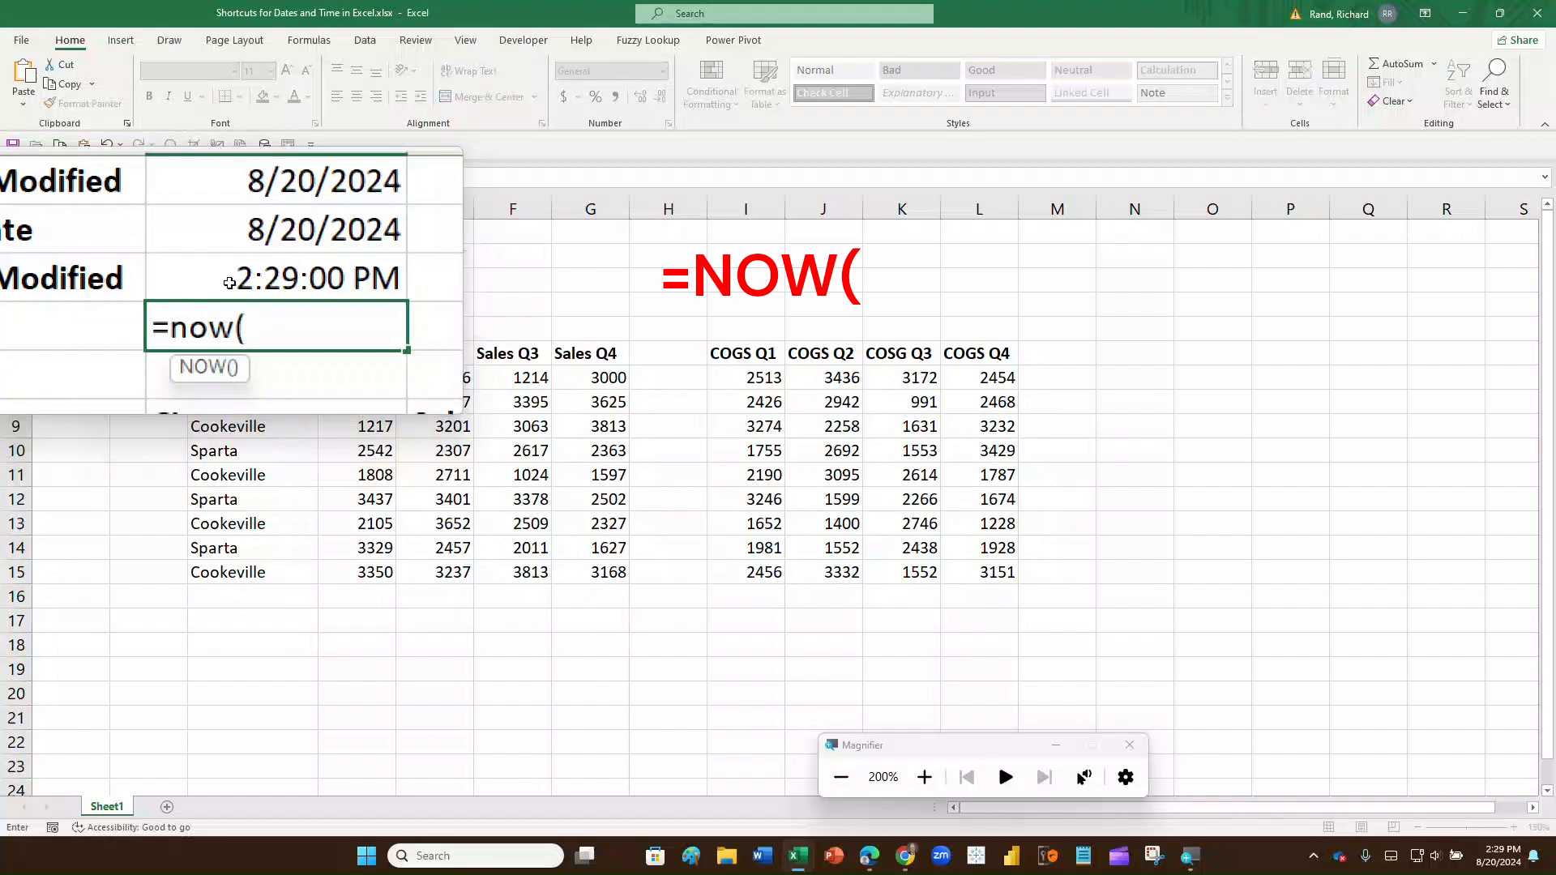
{"action": "key", "text": "Return"}
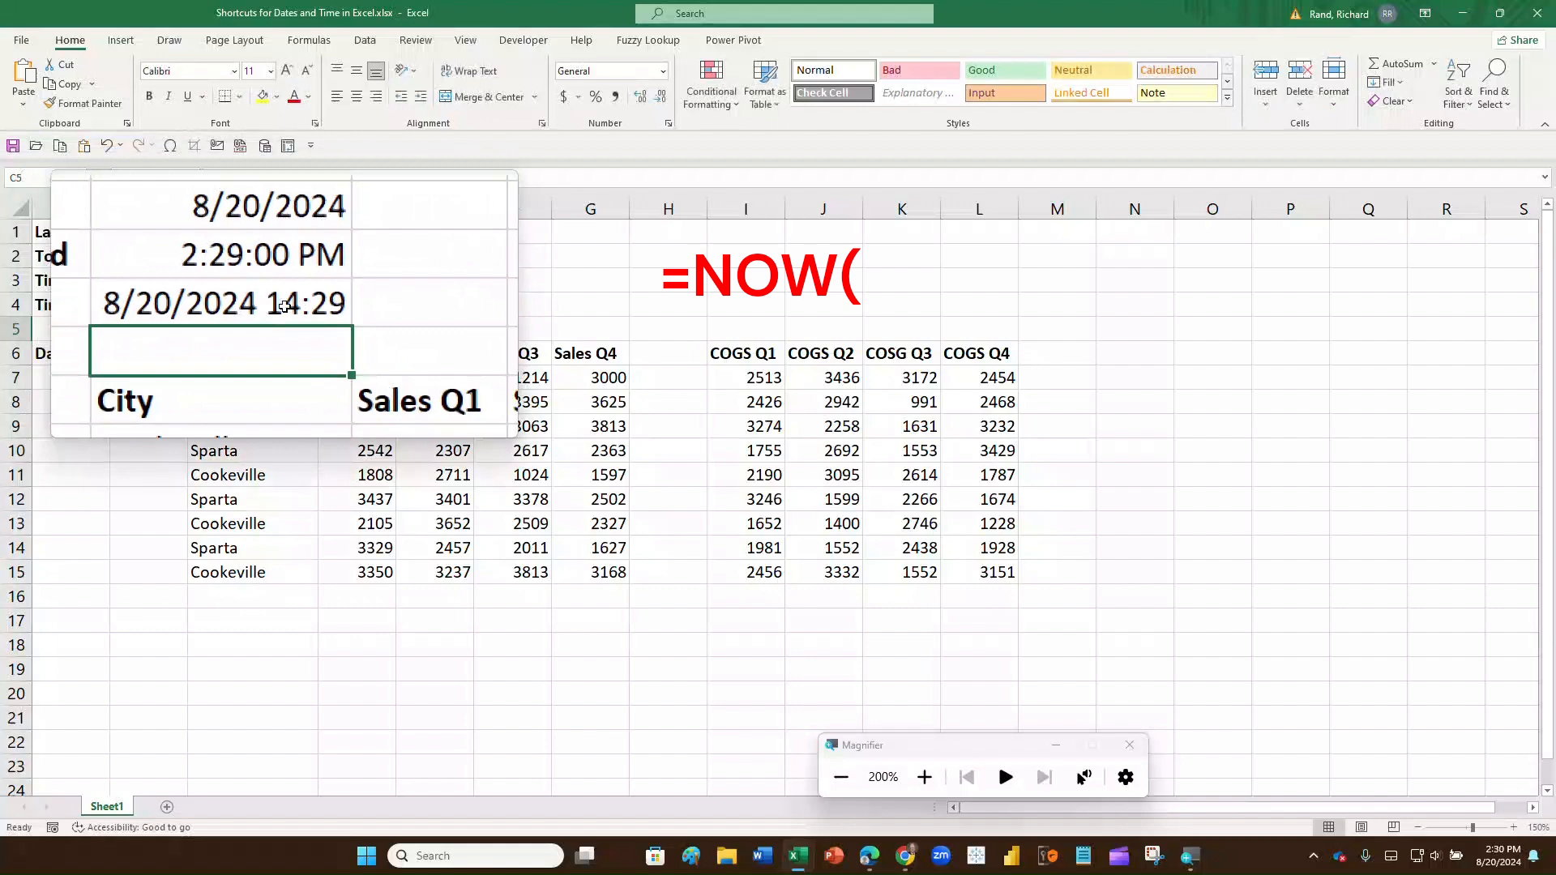
{"action": "left_click", "coordinate": [231, 308]}
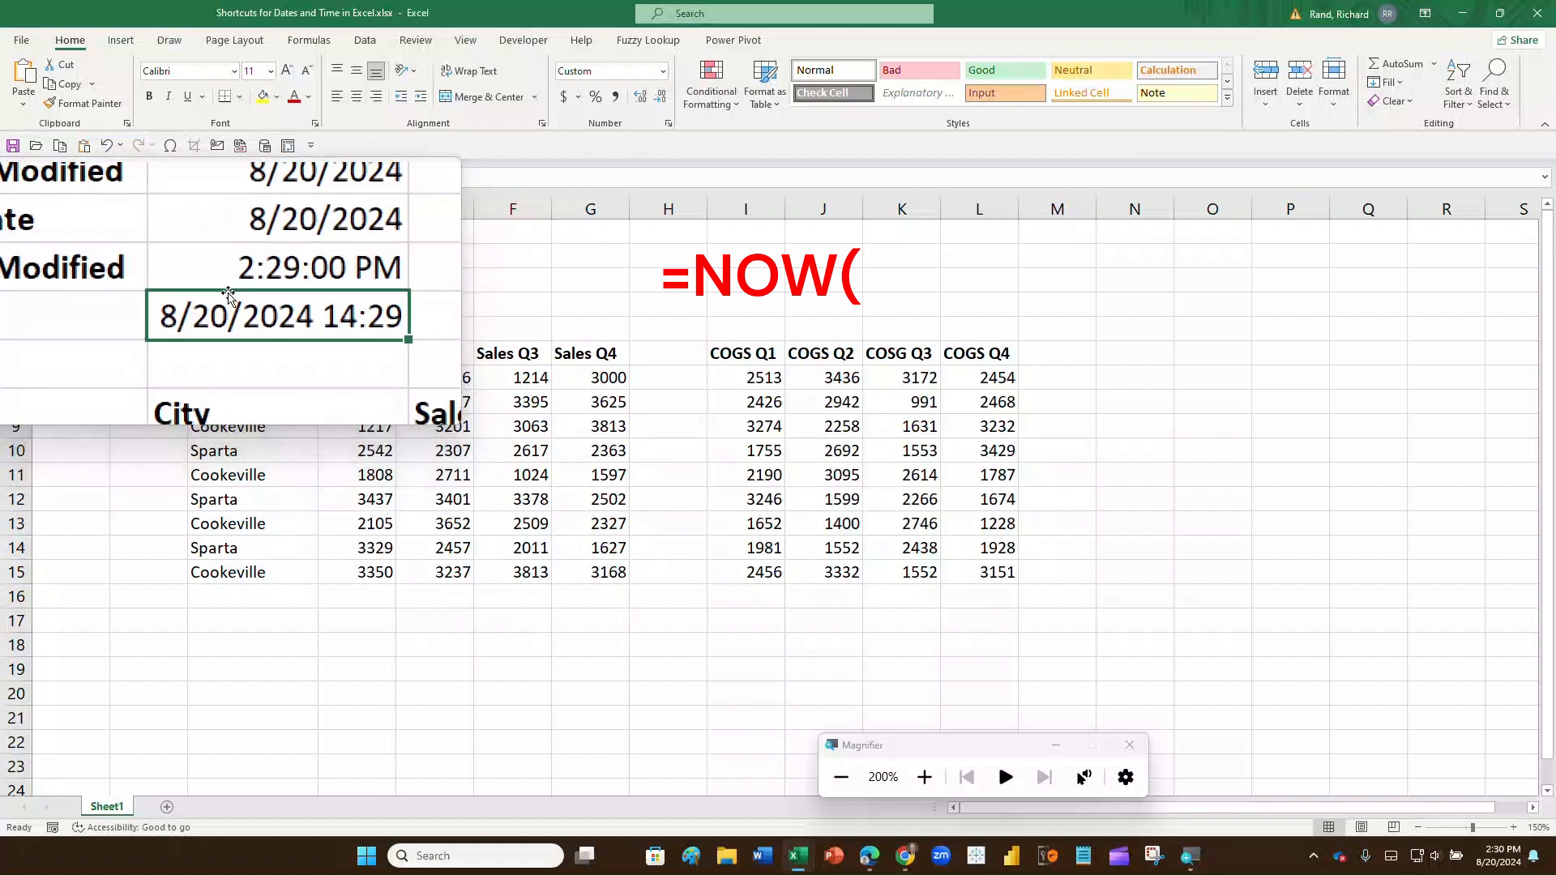
{"action": "left_click", "coordinate": [232, 278]}
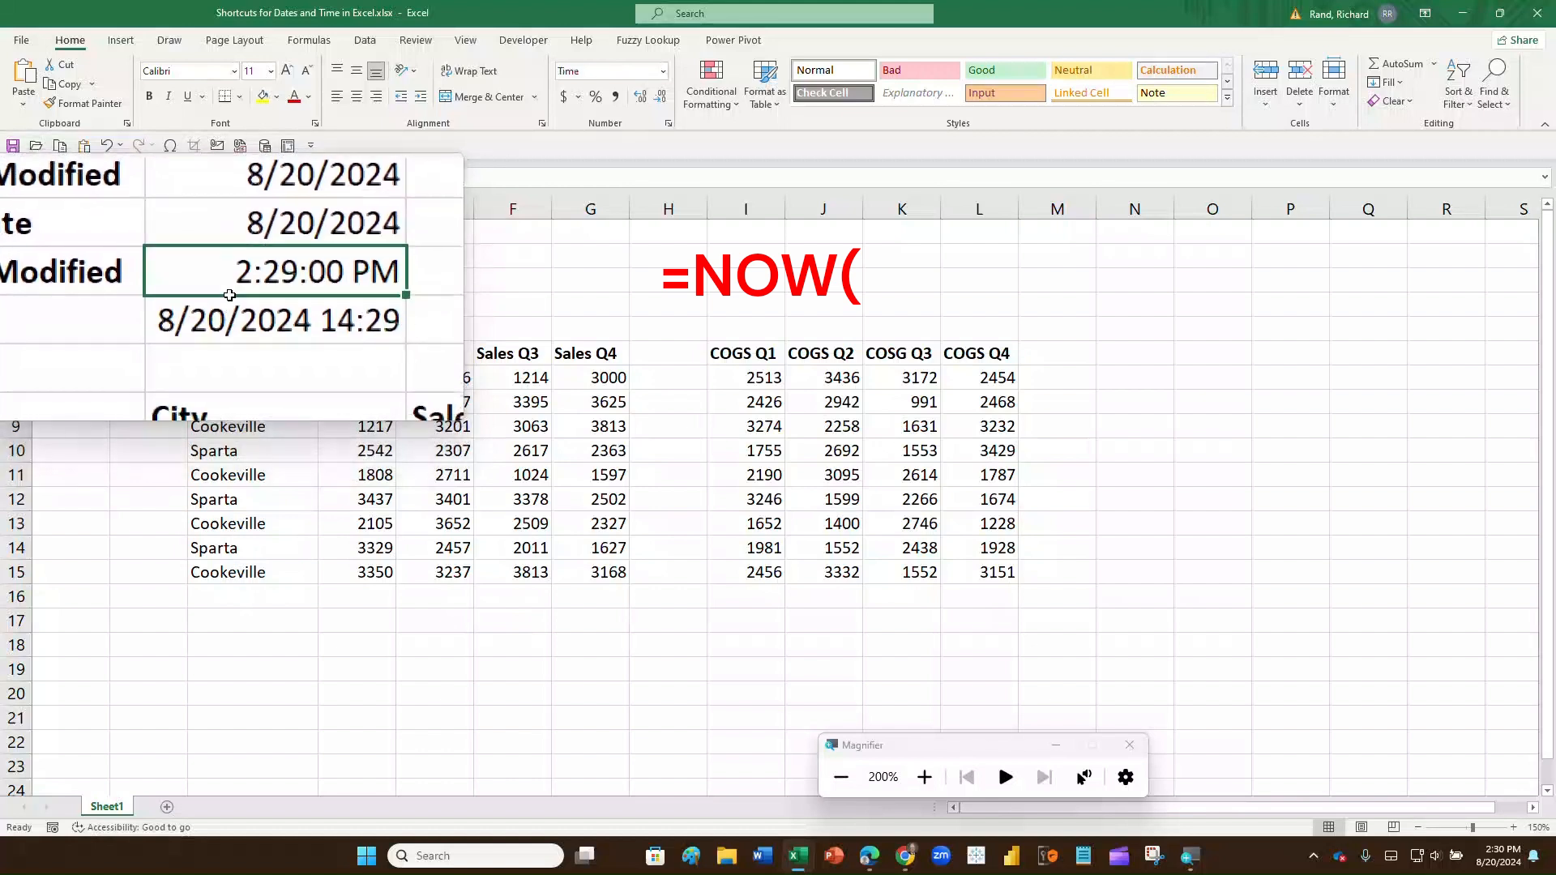
- Delete the NOW formula from C4 and apply the Time number format to the cell
{"action": "left_click", "coordinate": [230, 309]}
{"action": "key", "text": "Delete"}
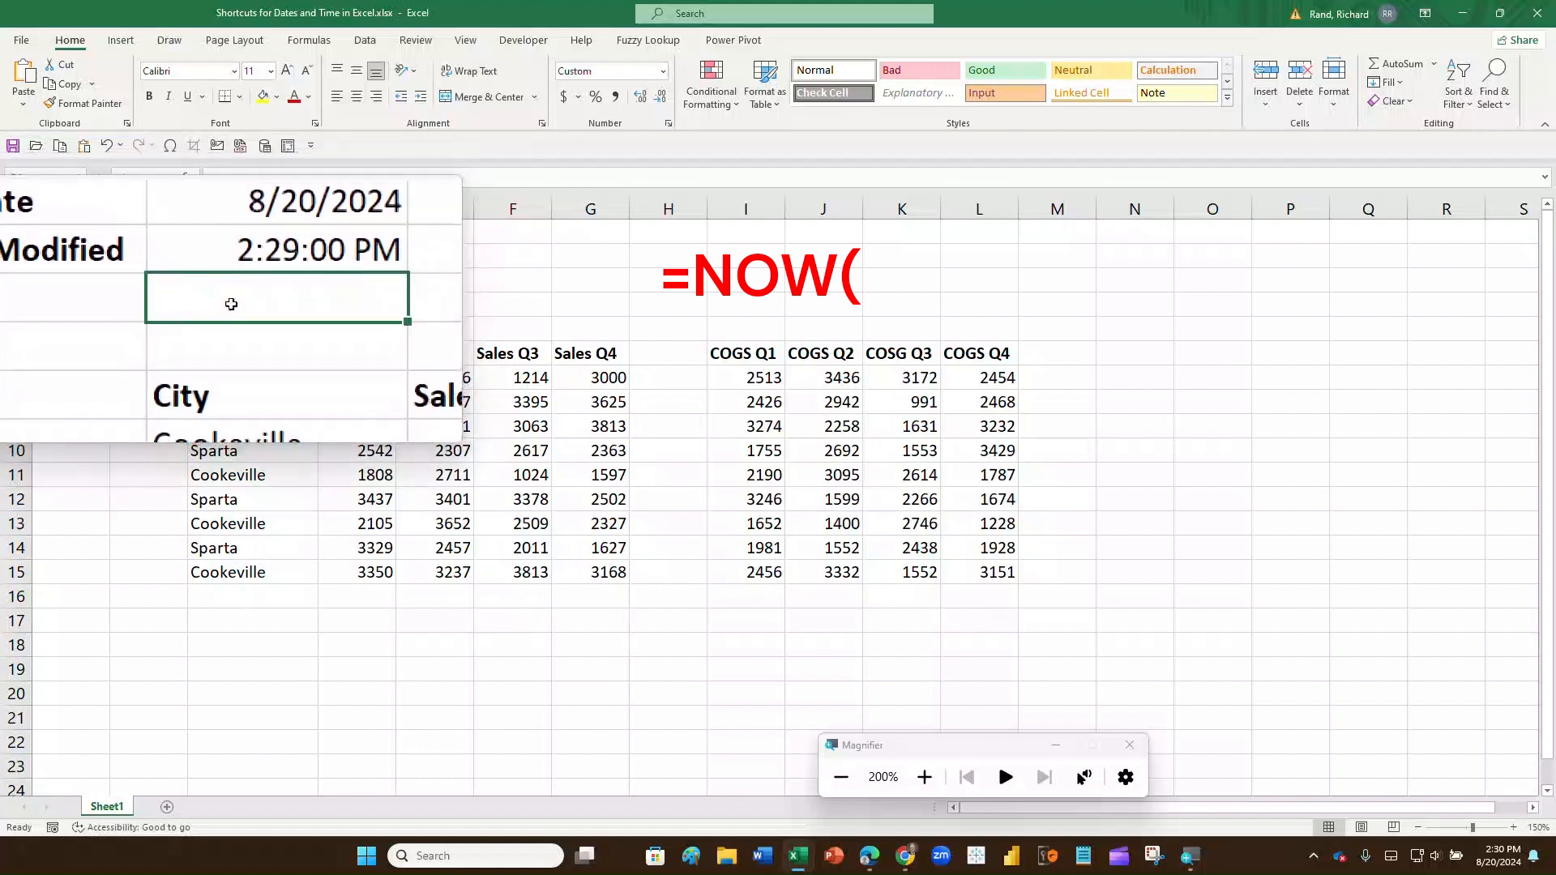
{"action": "left_click", "coordinate": [663, 72]}
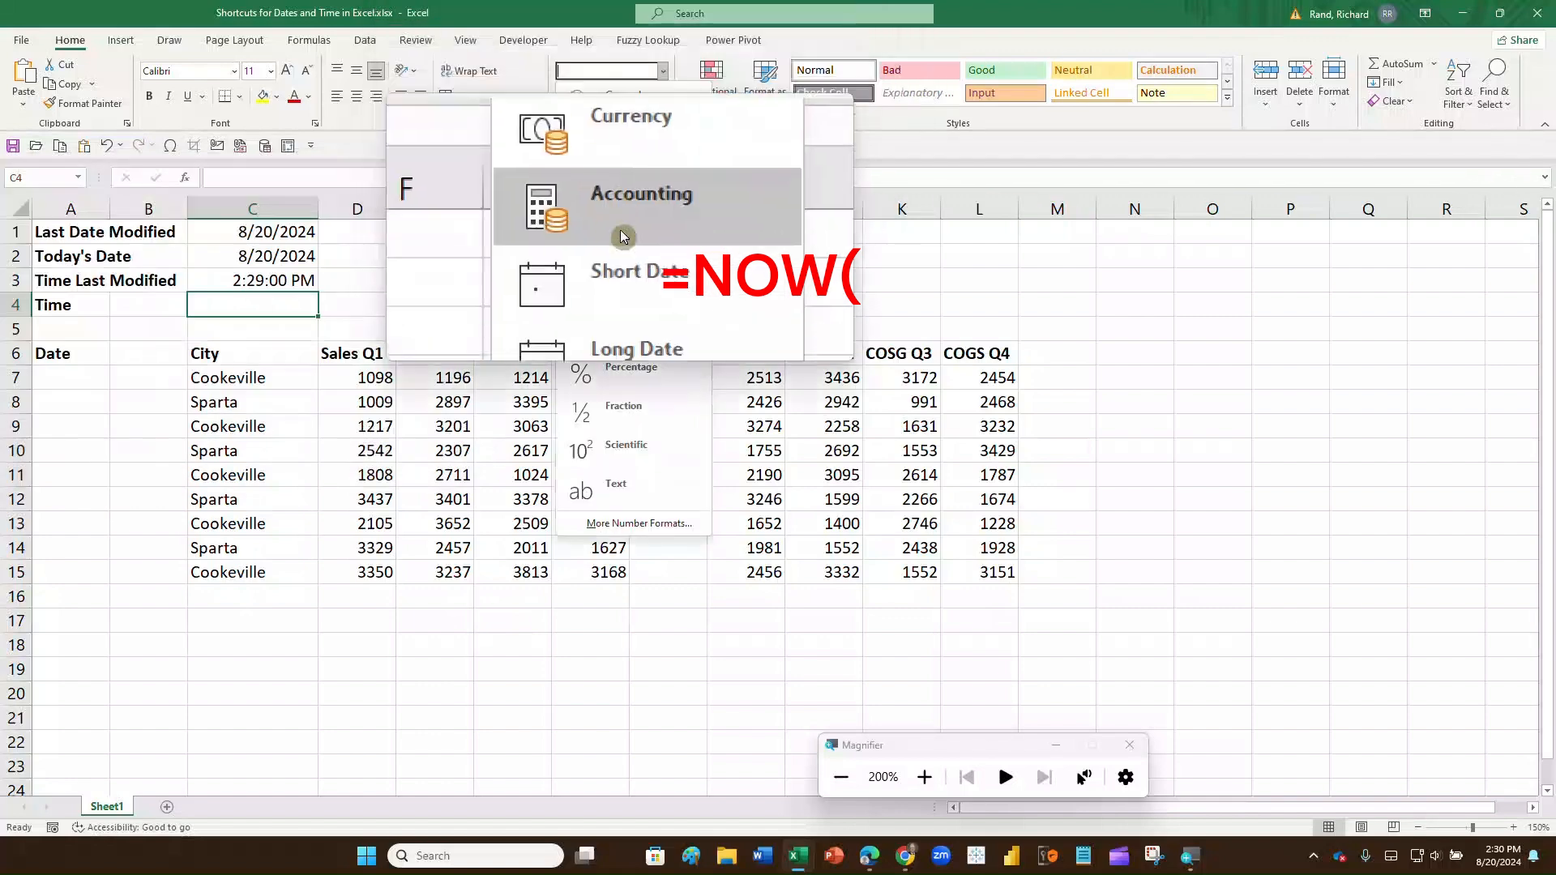
{"action": "left_click", "coordinate": [629, 327]}
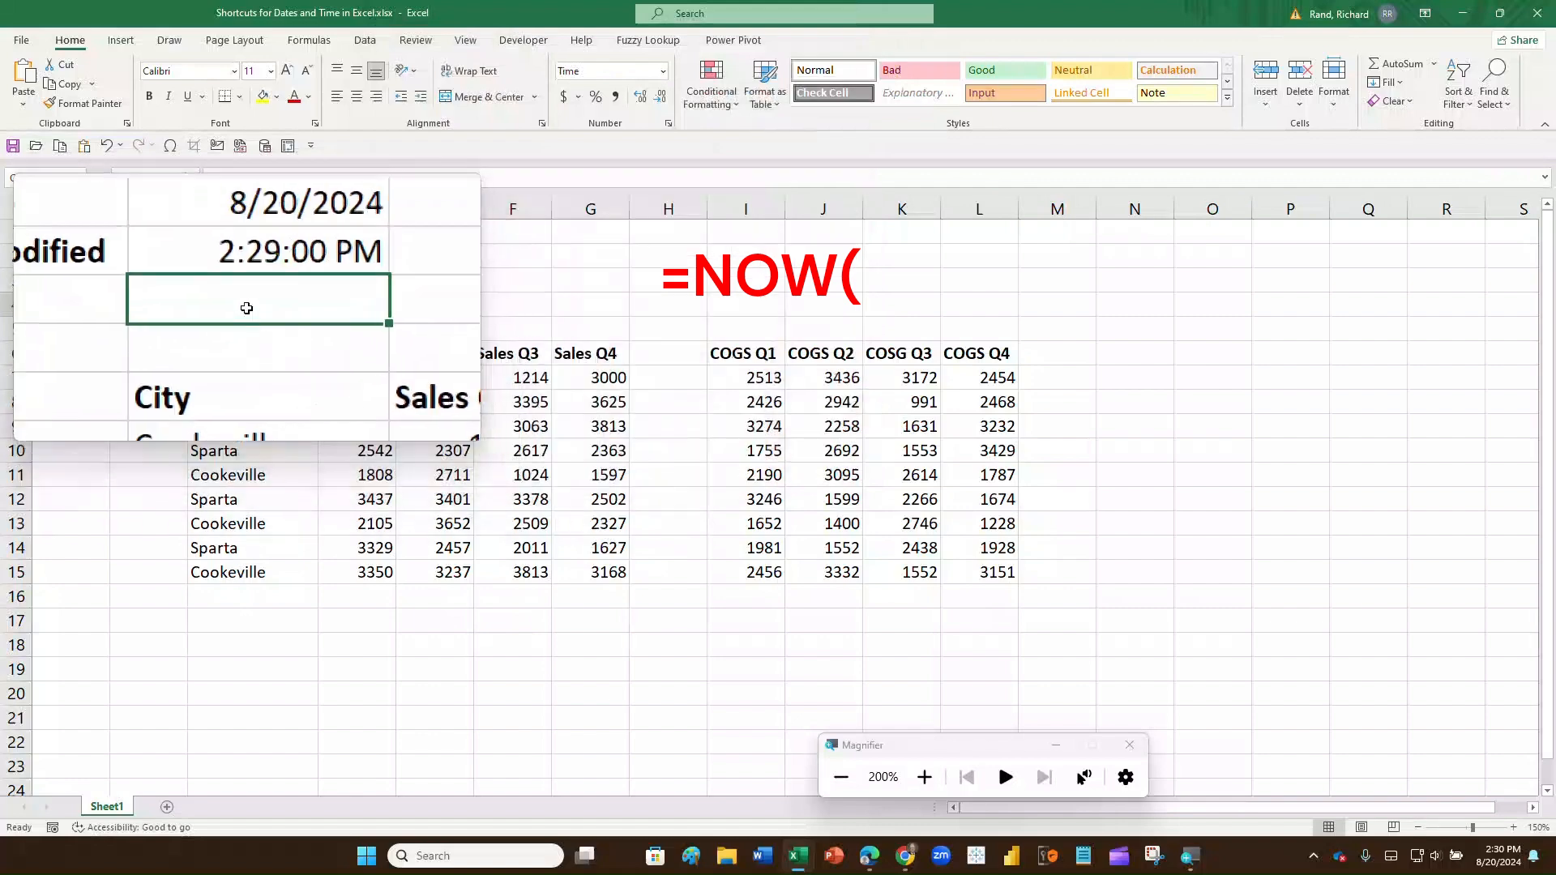
- Enter the NOW function without arguments in C4 for Time
{"action": "type", "text": "=now("}
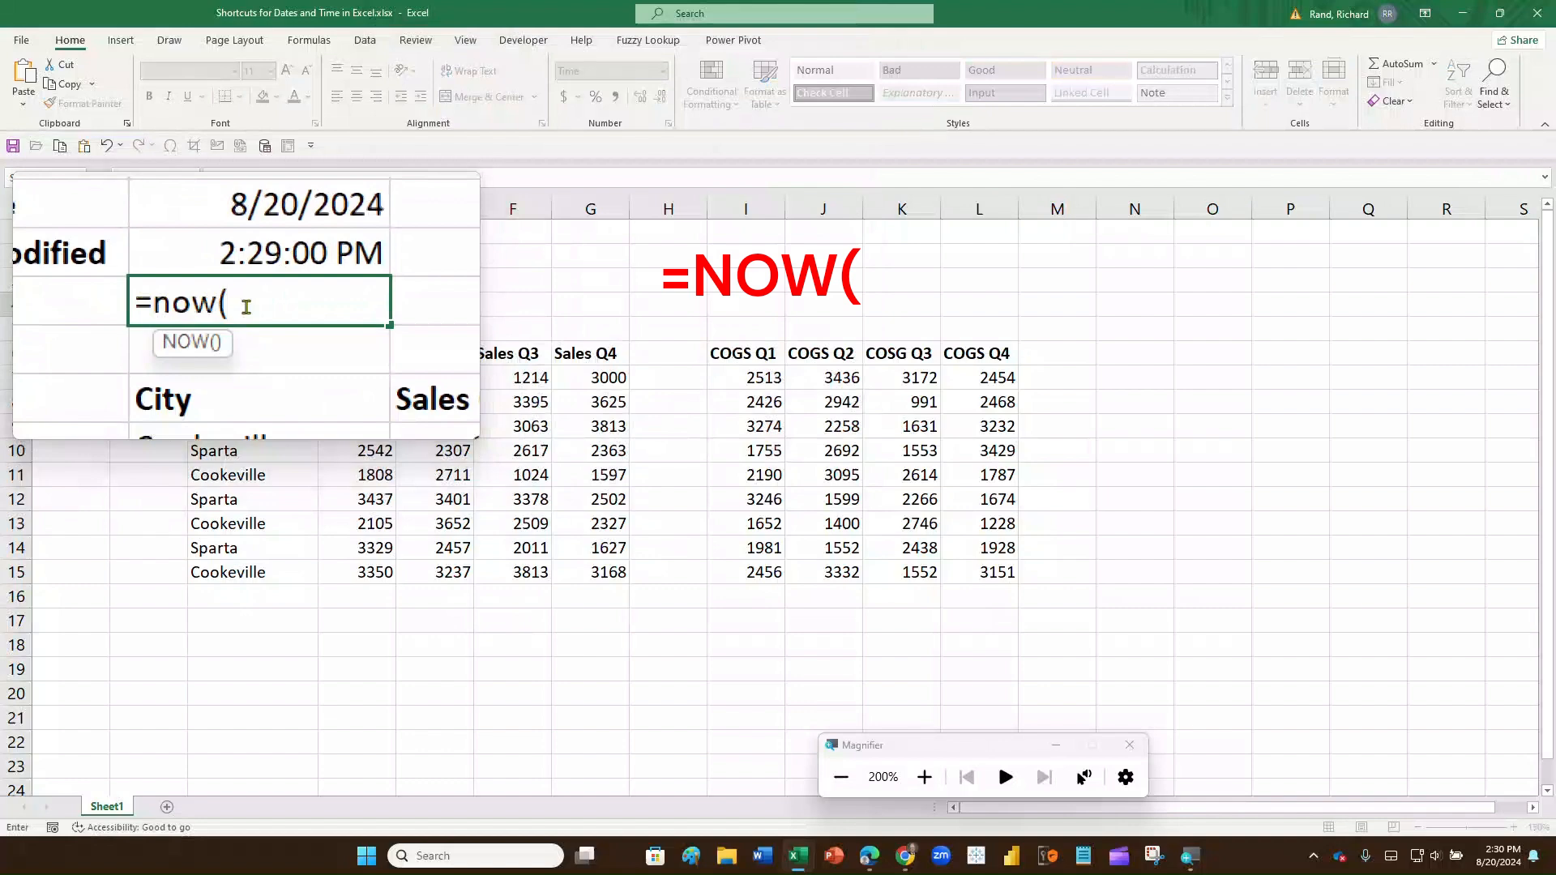
{"action": "key", "text": "Return"}
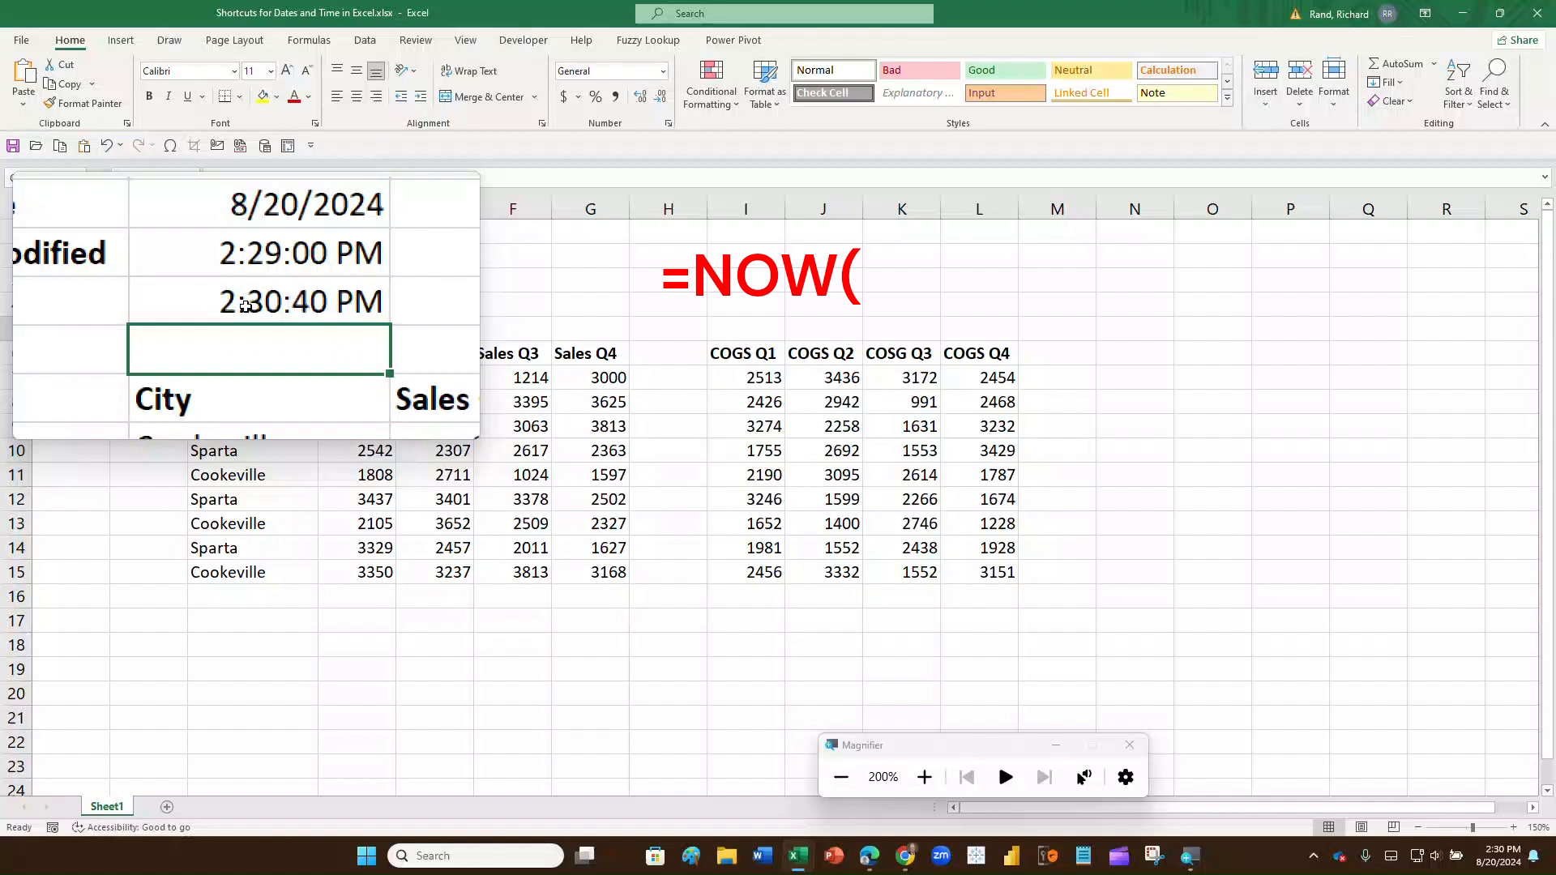
{"action": "key", "text": "Up"}
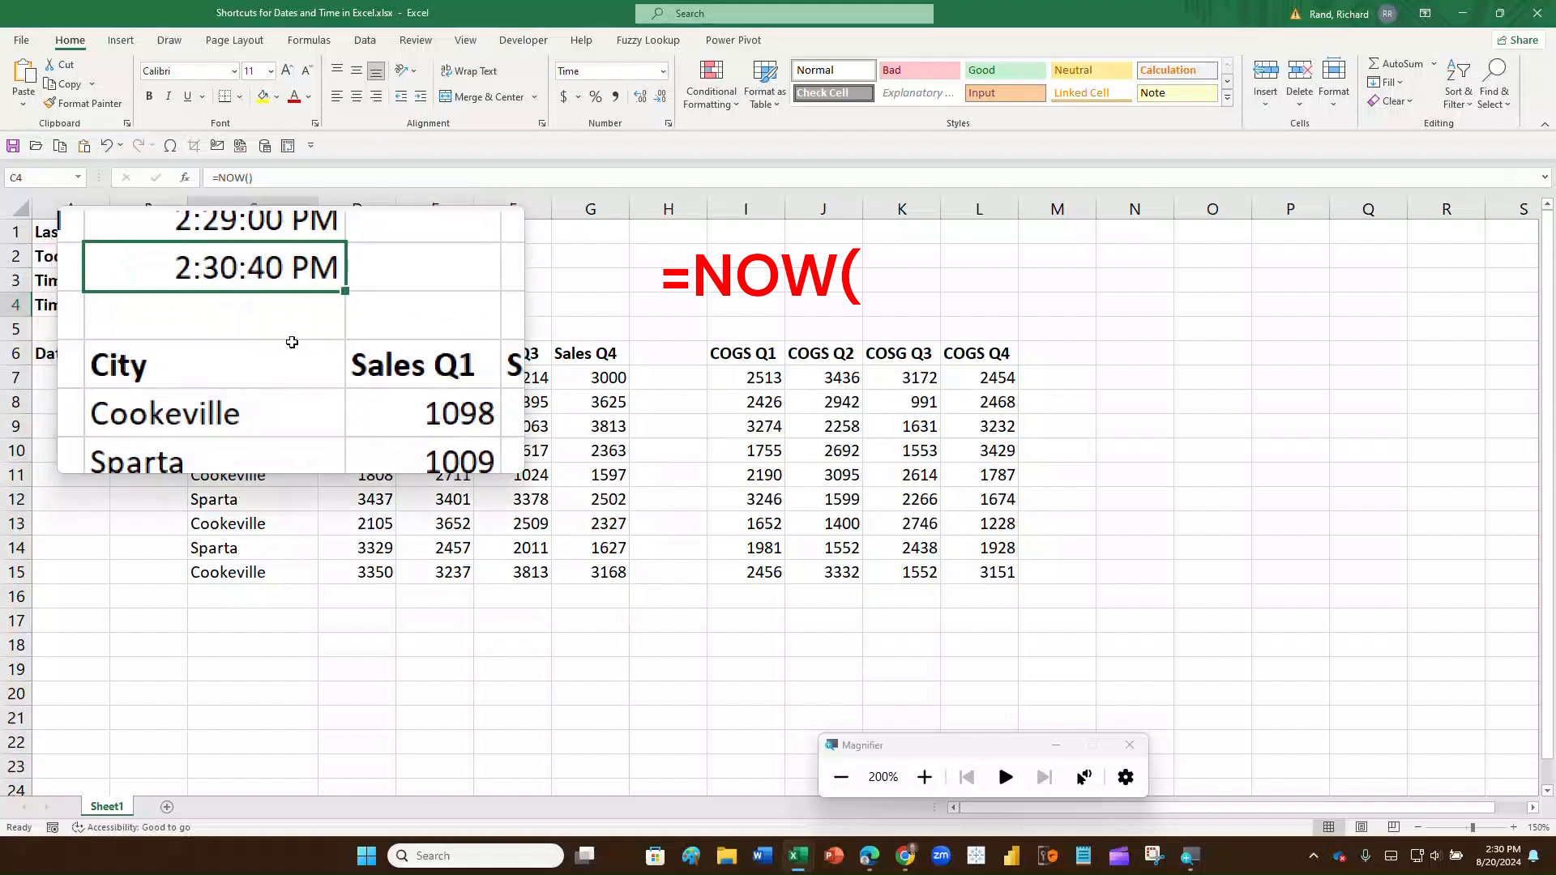
- Highlight the Time cell C4 with a yellow fill
{"action": "key", "text": "Down"}
{"action": "key", "text": "Down"}
{"action": "key", "text": "Down"}
{"action": "key", "text": "Right"}
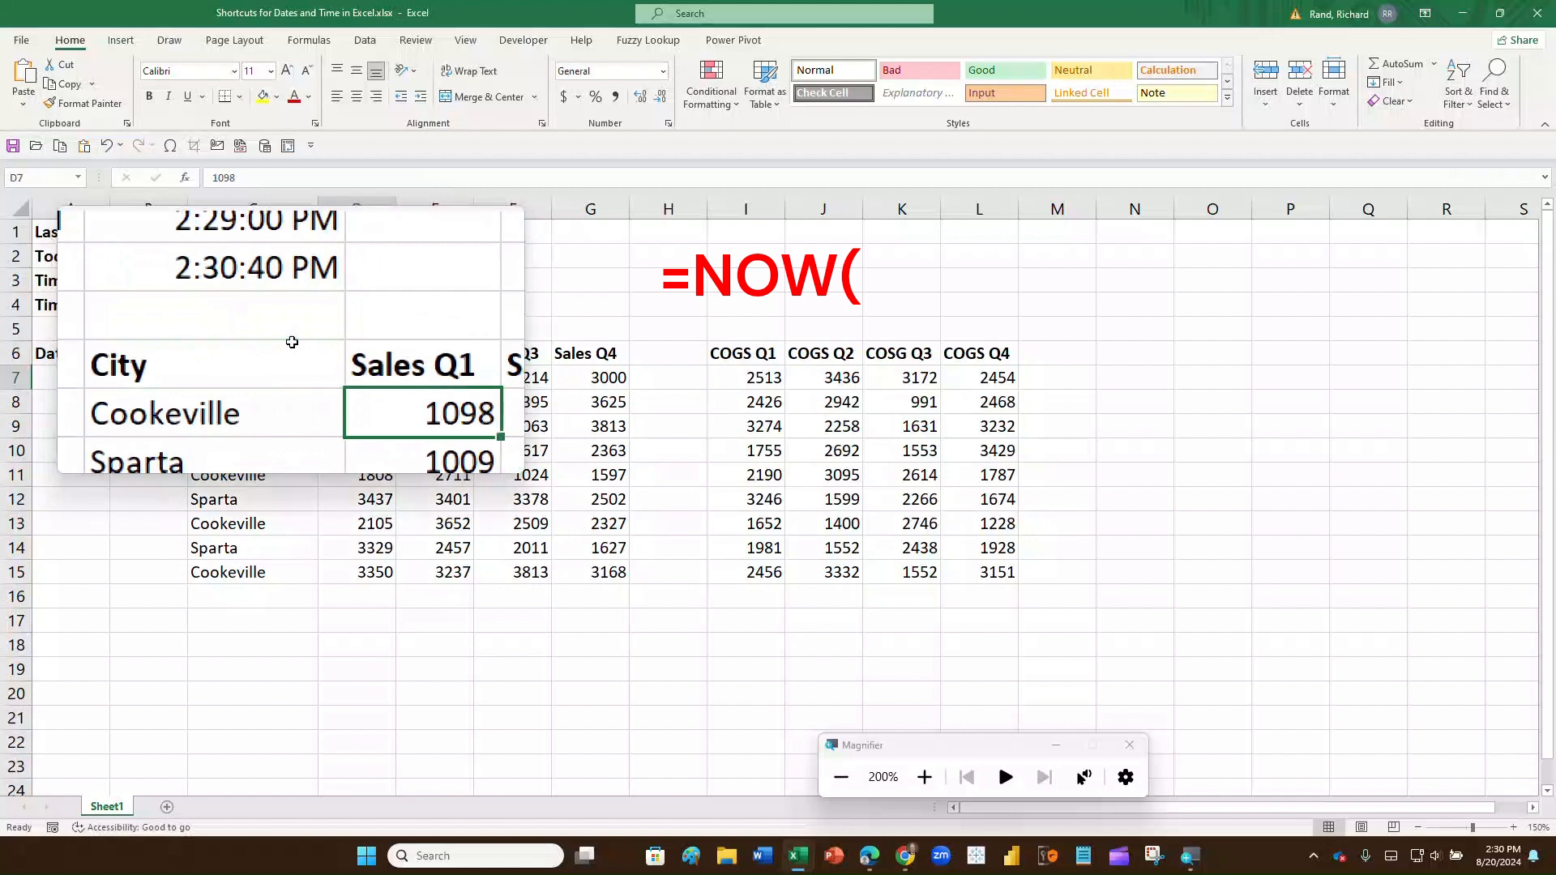
{"action": "left_click", "coordinate": [268, 306]}
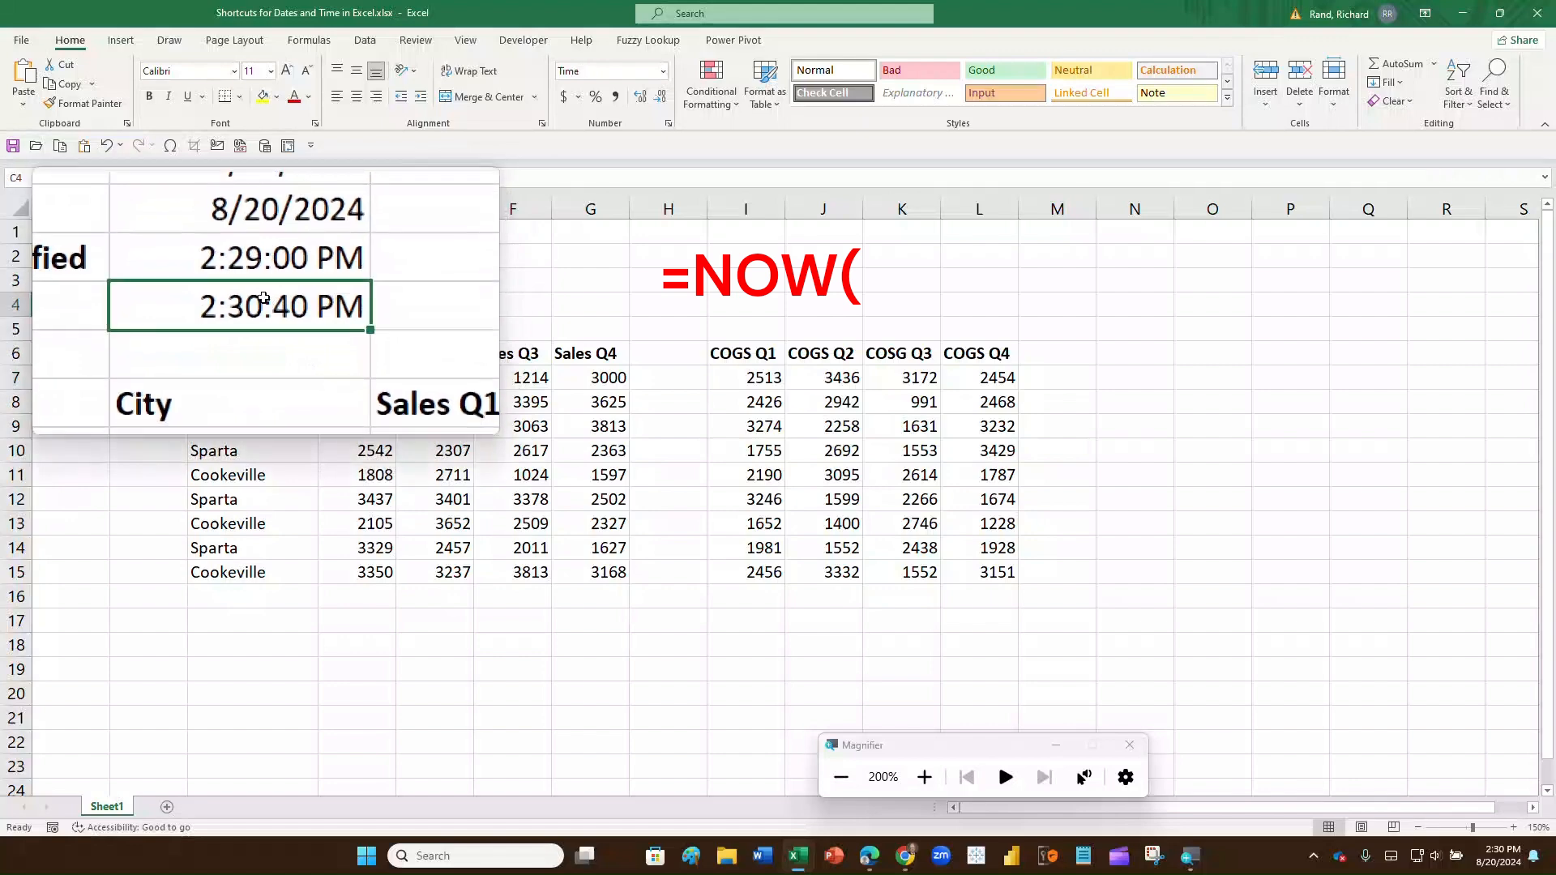
{"action": "left_click", "coordinate": [262, 97]}
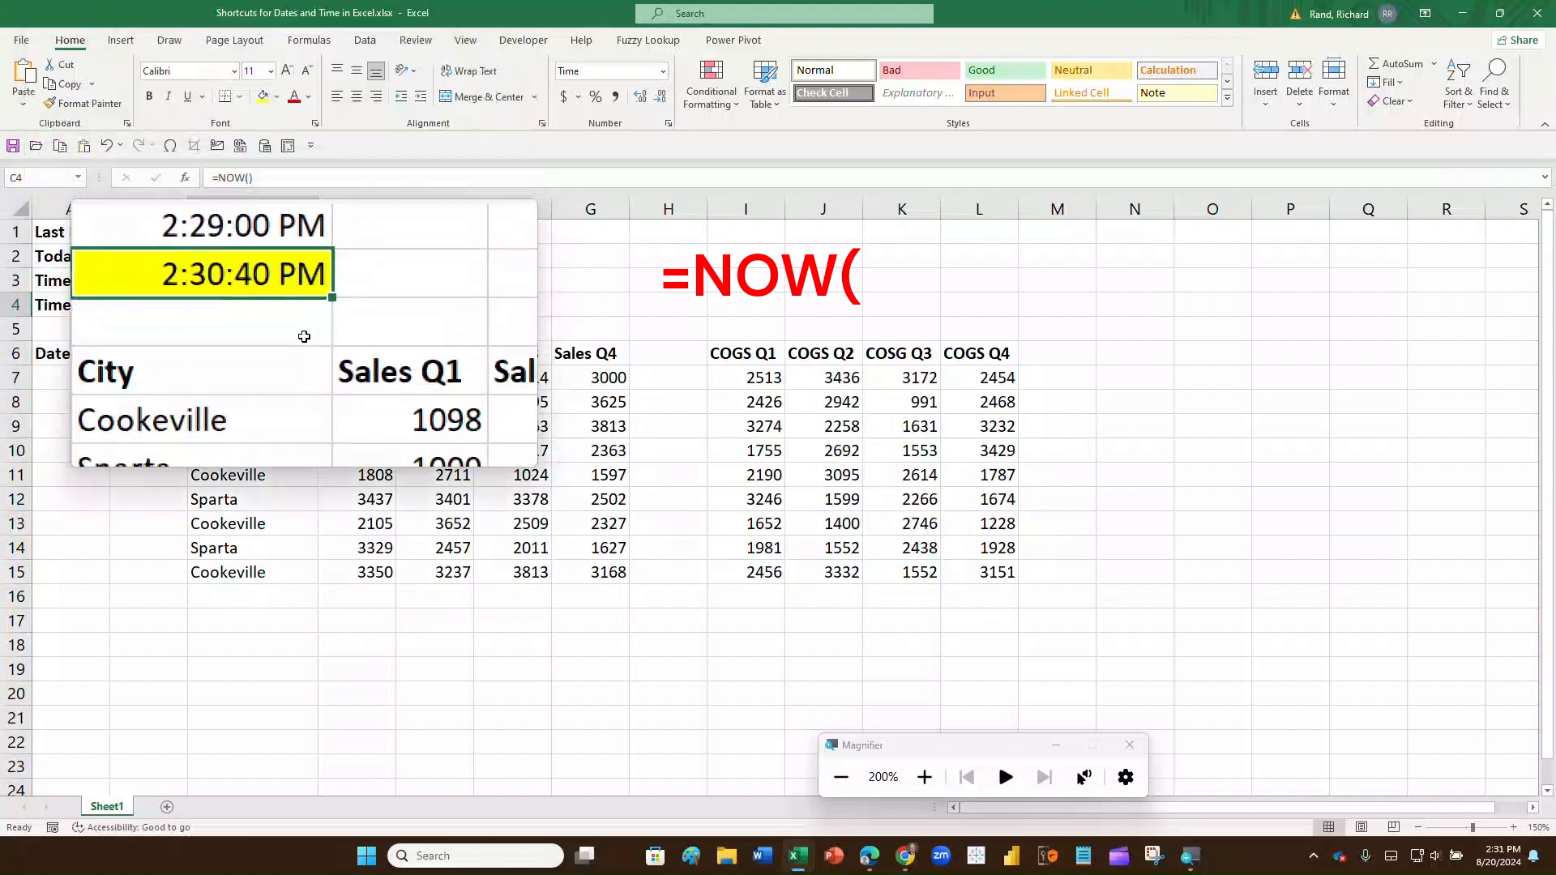
- Set the first Cookeville row's Sales Q1 value in D7 to 2000 to trigger a recalculation of the NOW formula
{"action": "key", "text": "Down"}
{"action": "key", "text": "Down"}
{"action": "key", "text": "Down"}
{"action": "key", "text": "Right"}
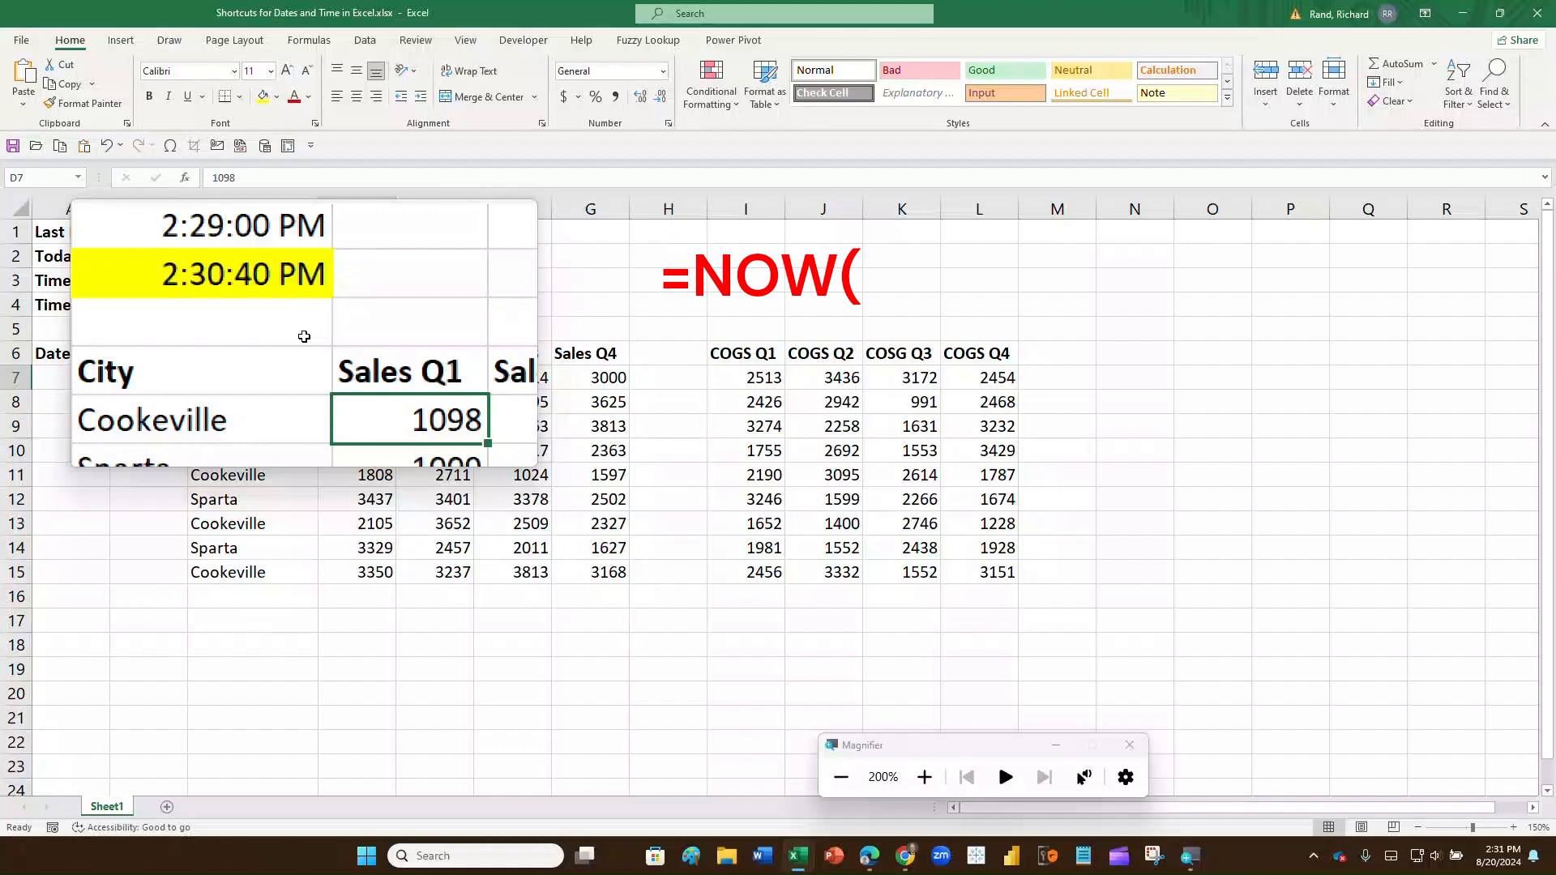
{"action": "type", "text": "2000"}
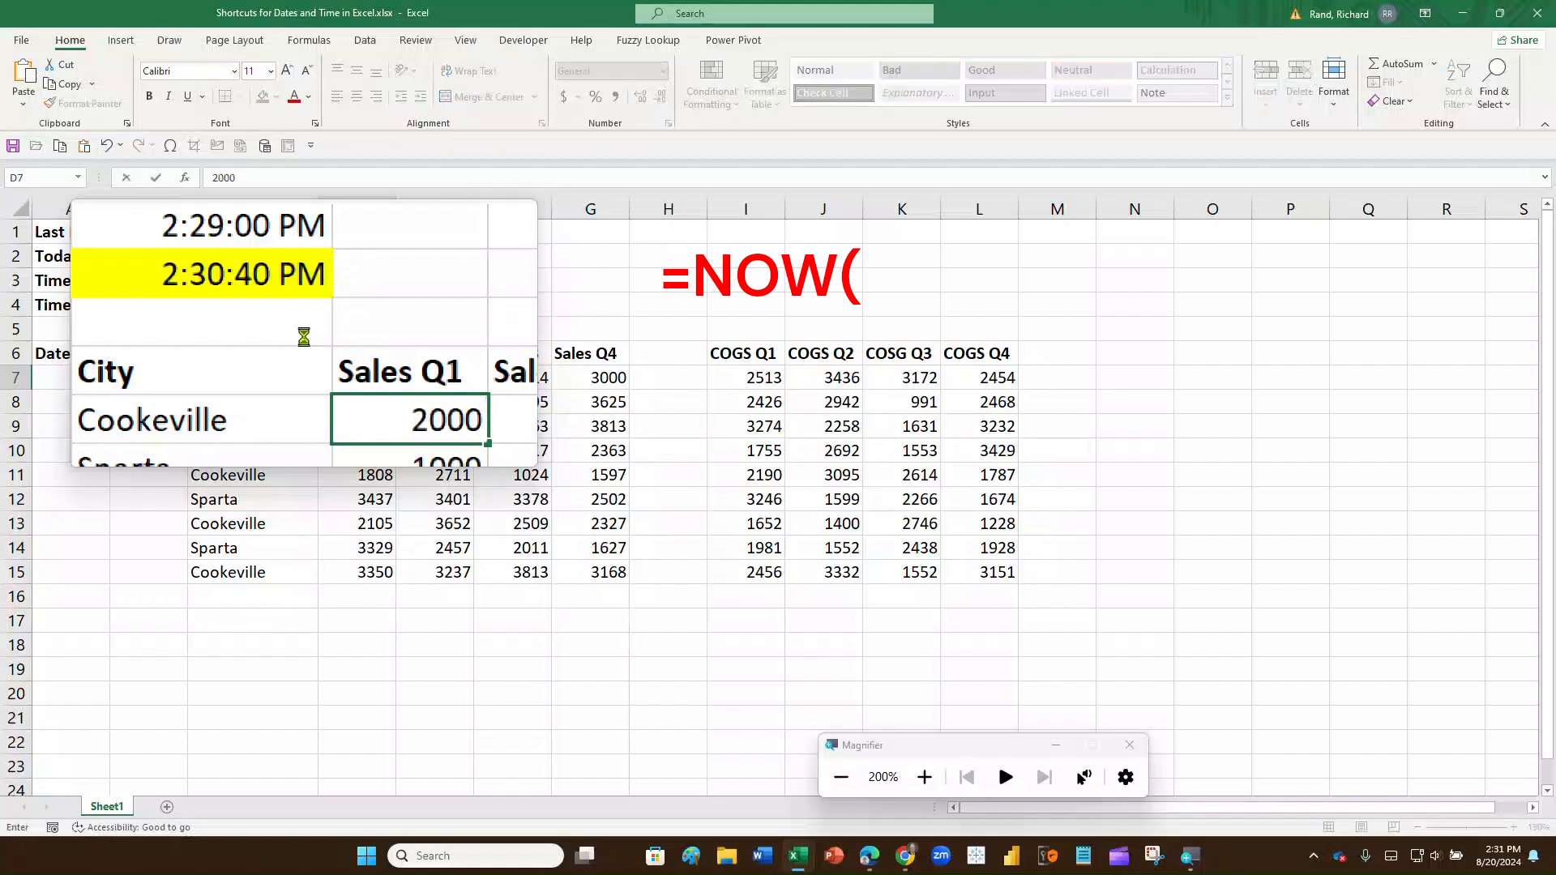
{"action": "key", "text": "Return"}
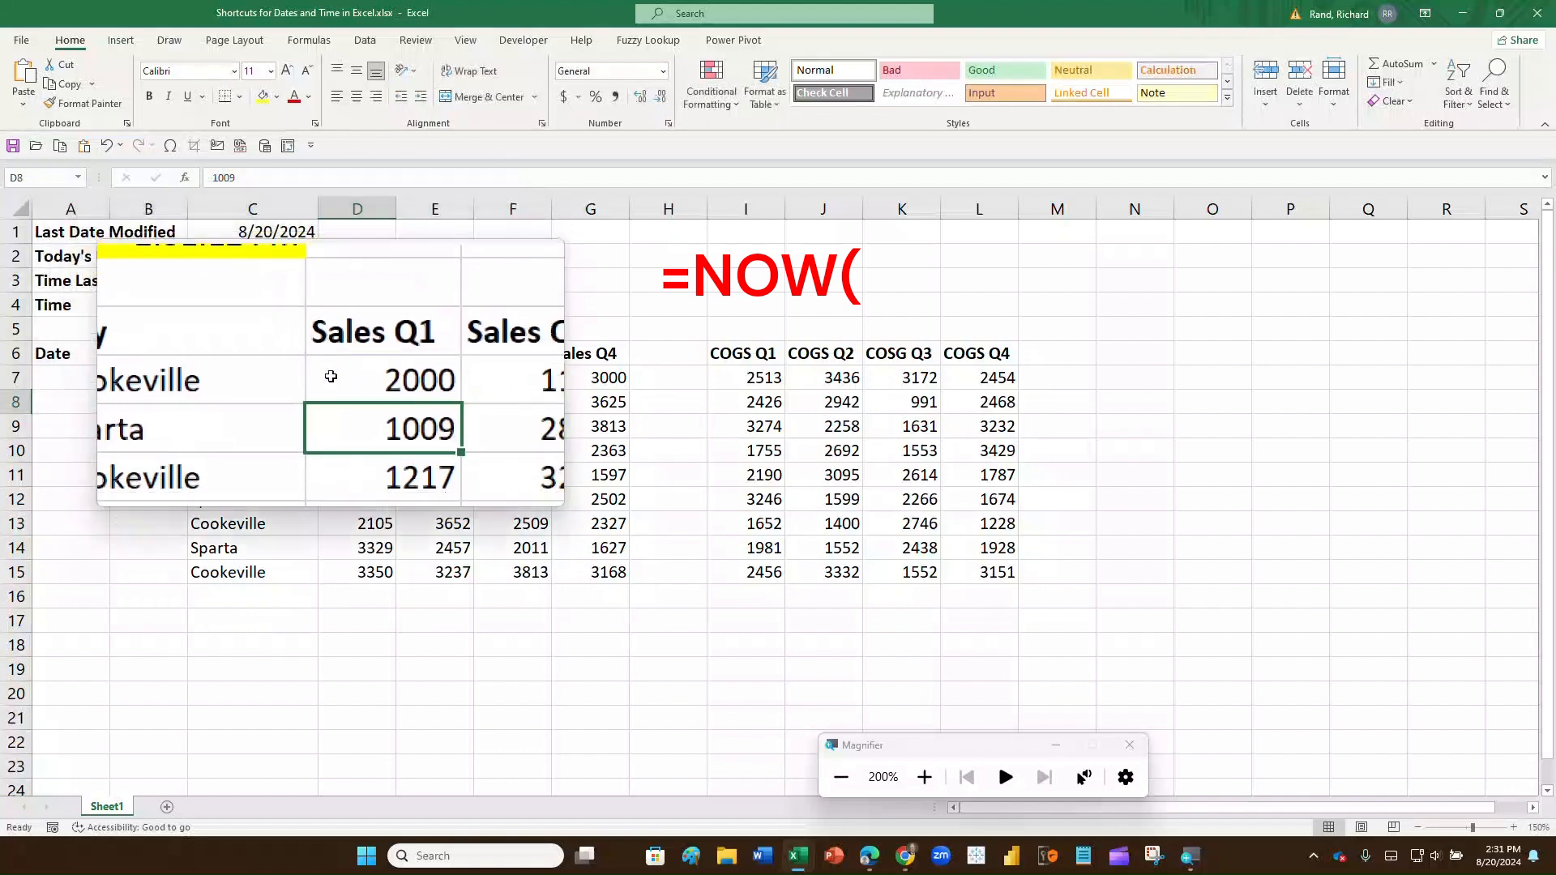
- Restore the Sales Q1 value in D7 to 1098
{"action": "left_click", "coordinate": [331, 376]}
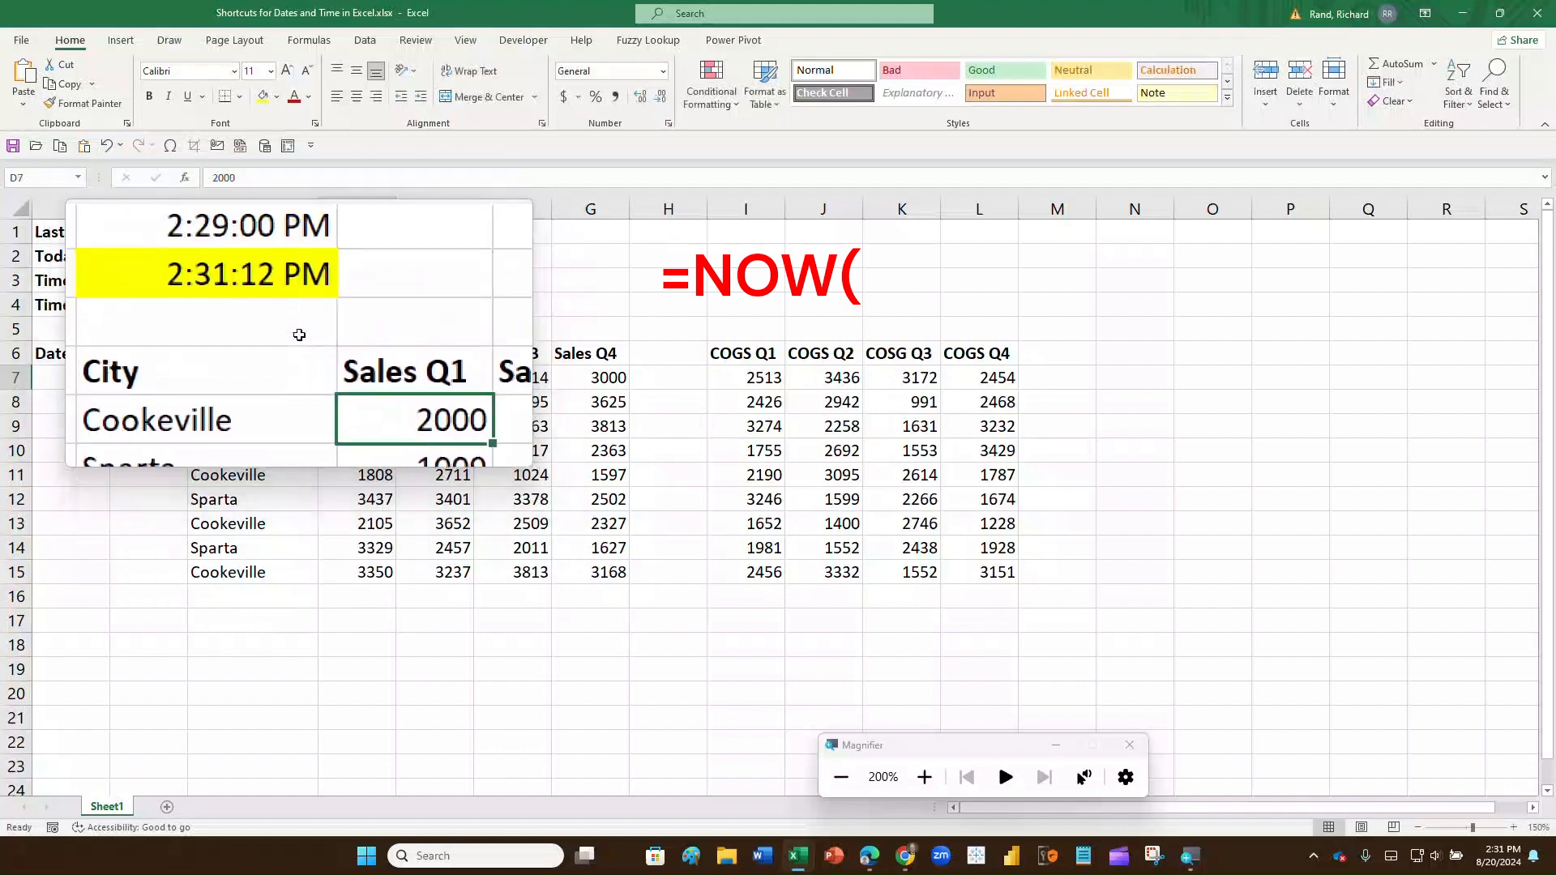
{"action": "type", "text": "1098"}
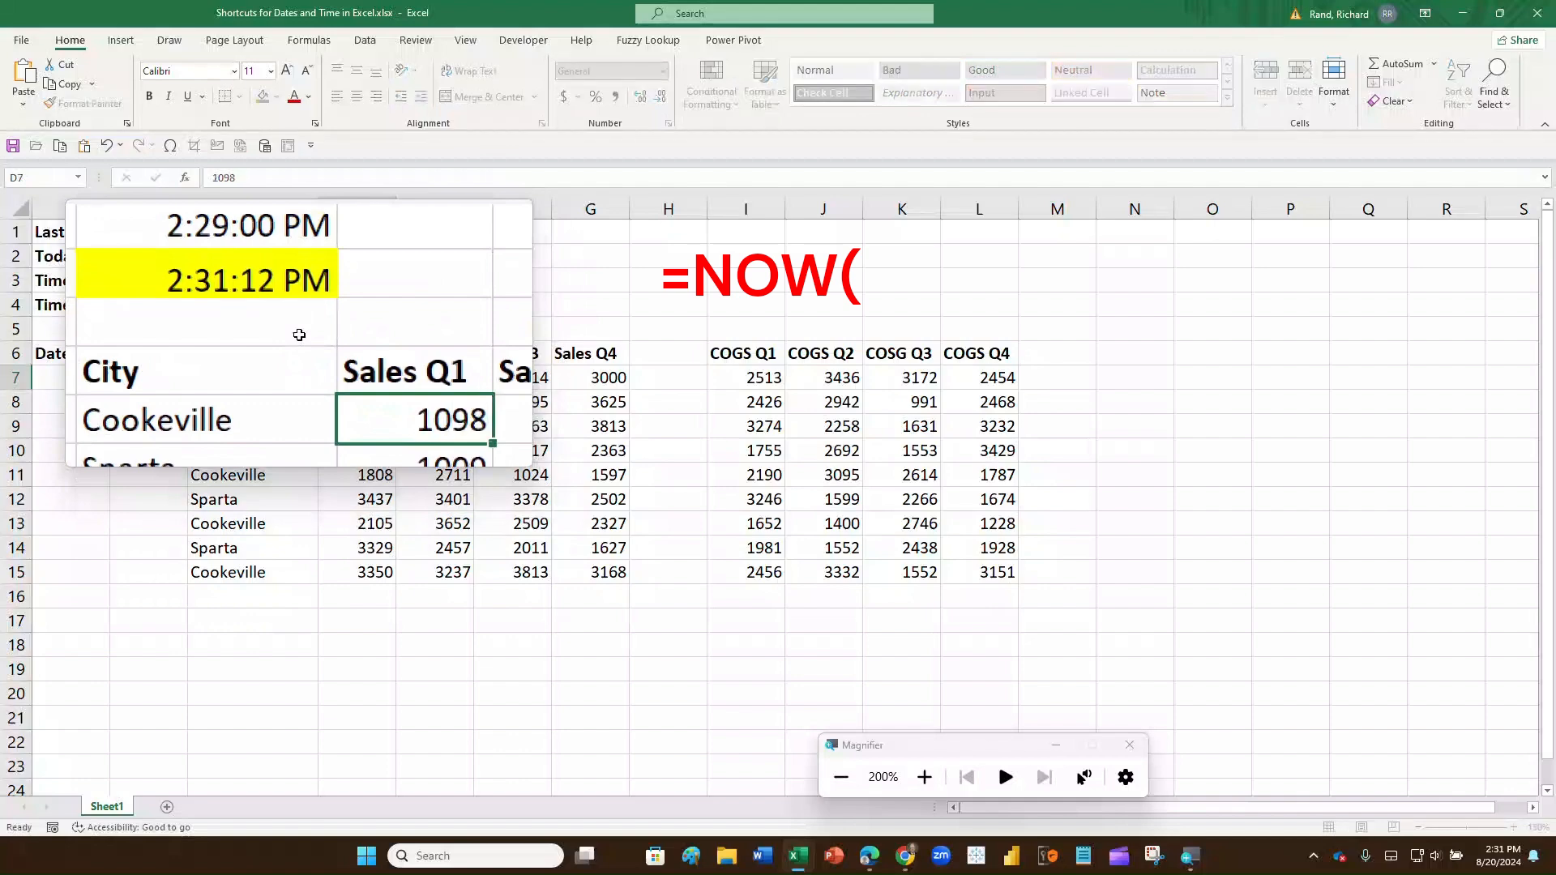
{"action": "key", "text": "Return"}
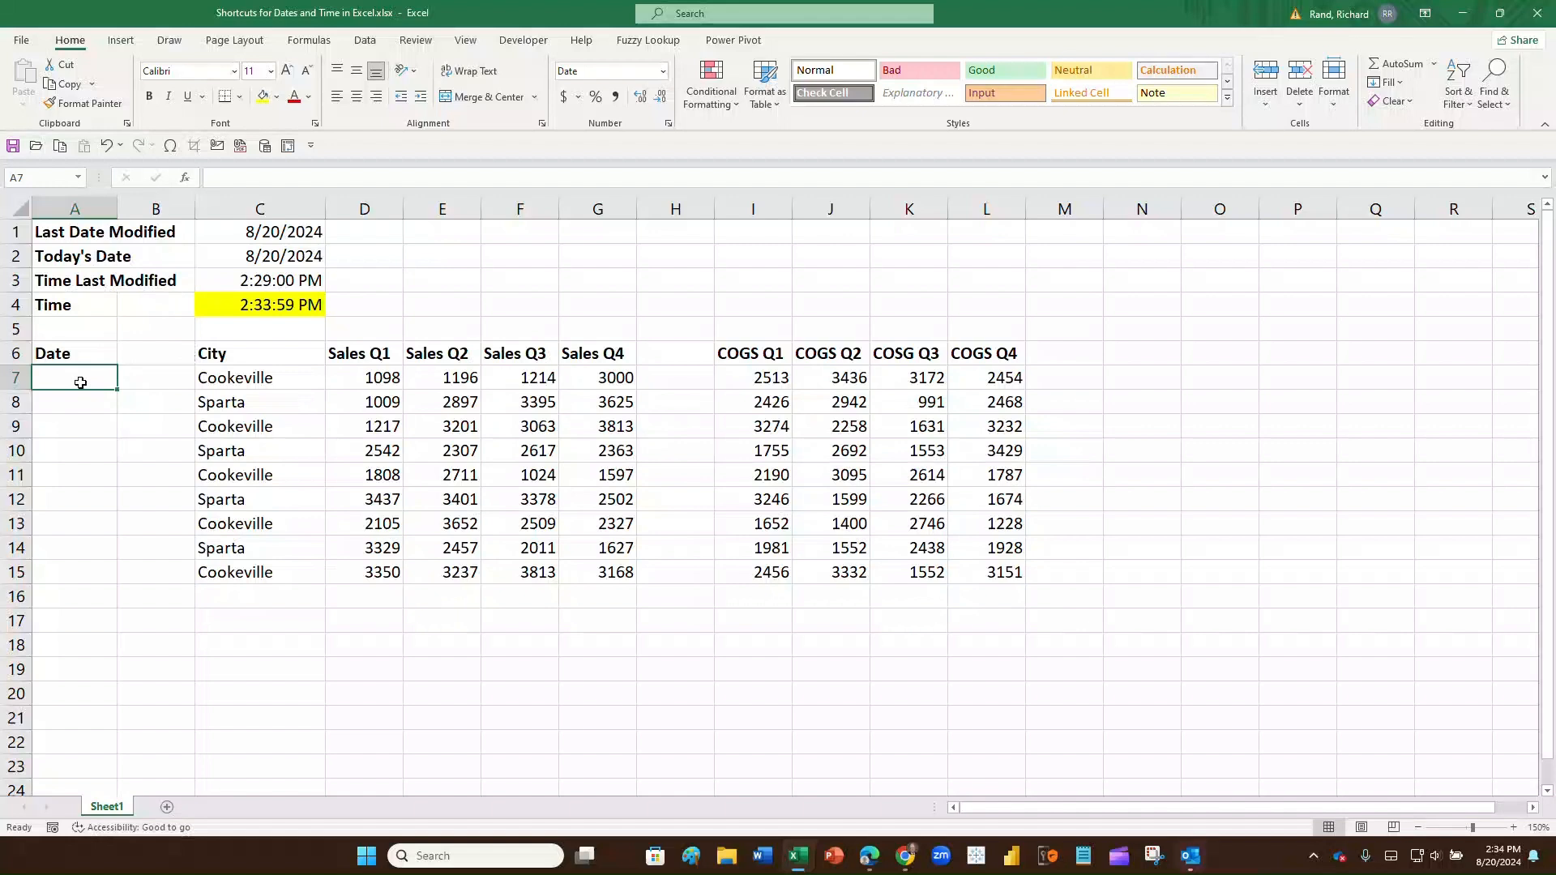
- Enter the date 12/31/2024 in A7, the first cell under the Date heading
{"action": "type", "text": "12"}
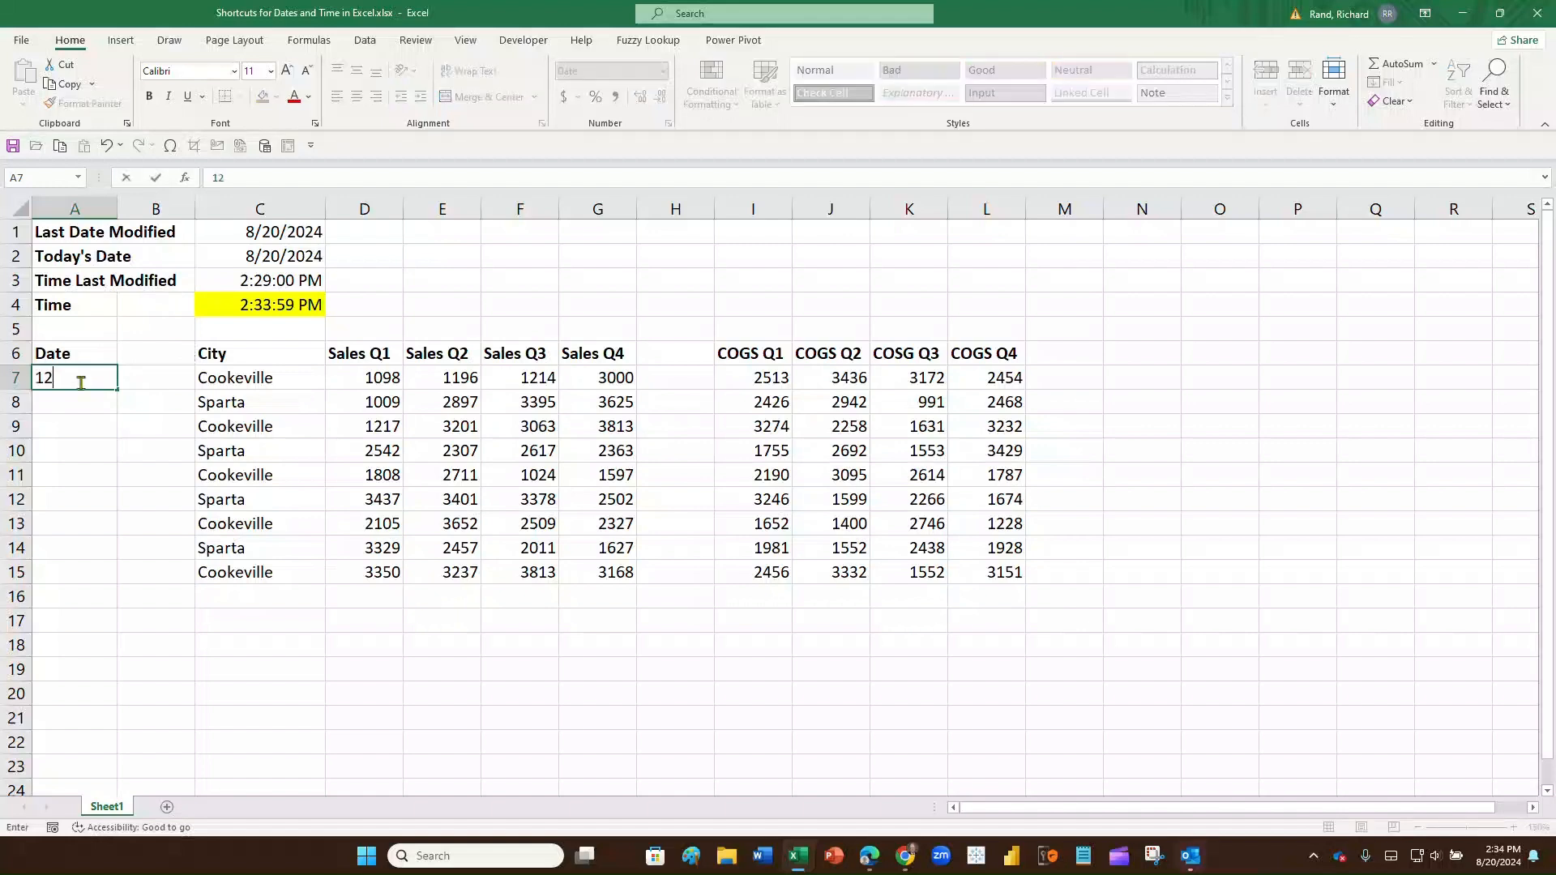
{"action": "type", "text": "/31/2024"}
{"action": "key", "text": "Return"}
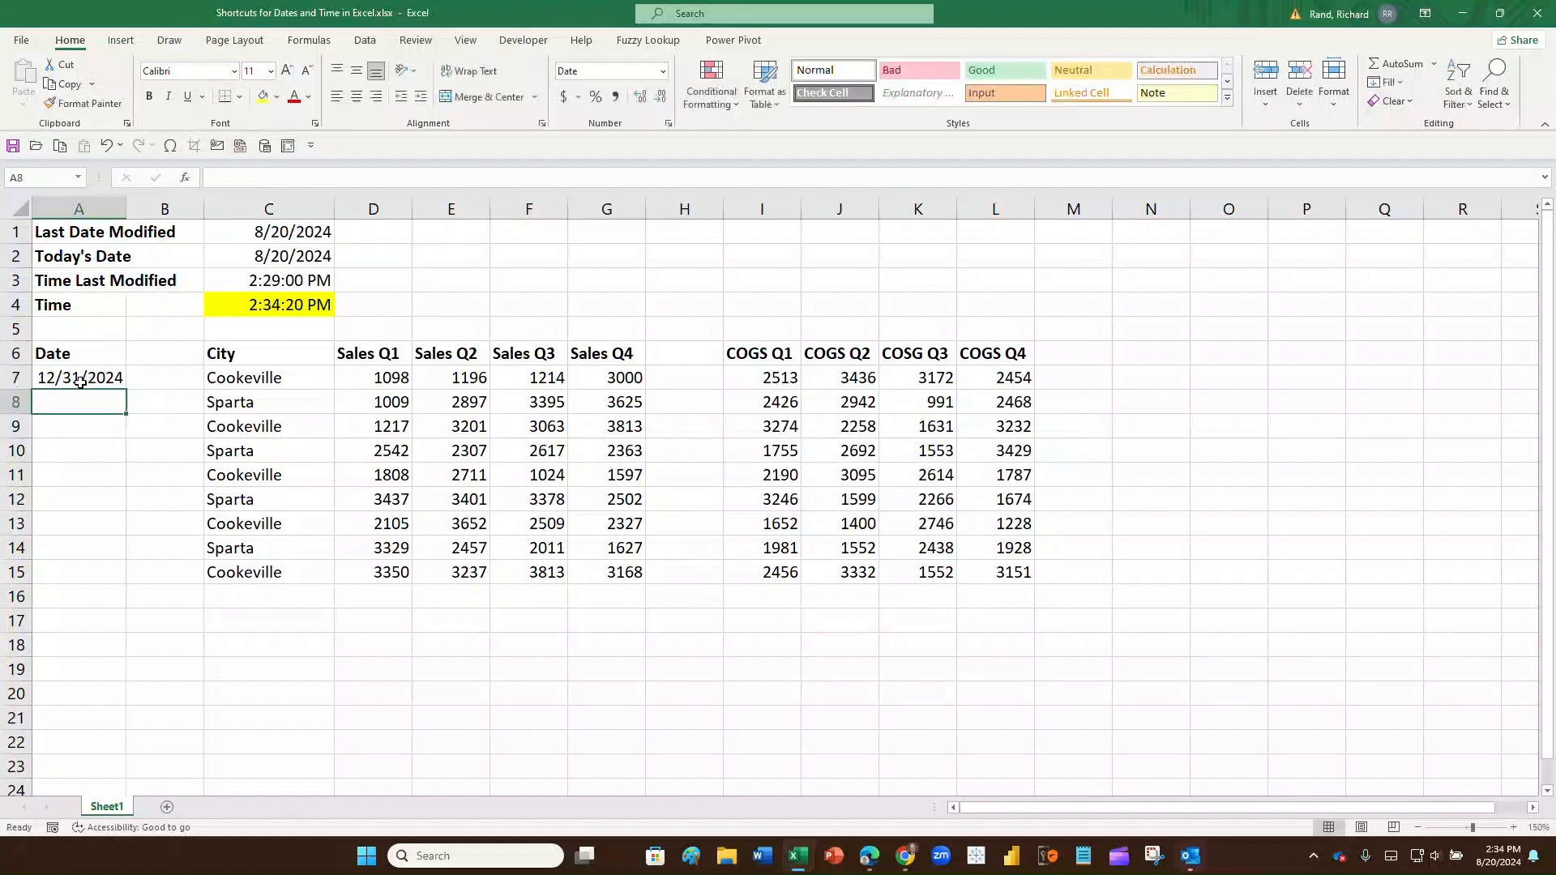
- Fill the date from A7 down to A15 as a series of consecutive days and inspect each filled date
{"action": "left_click", "coordinate": [80, 381]}
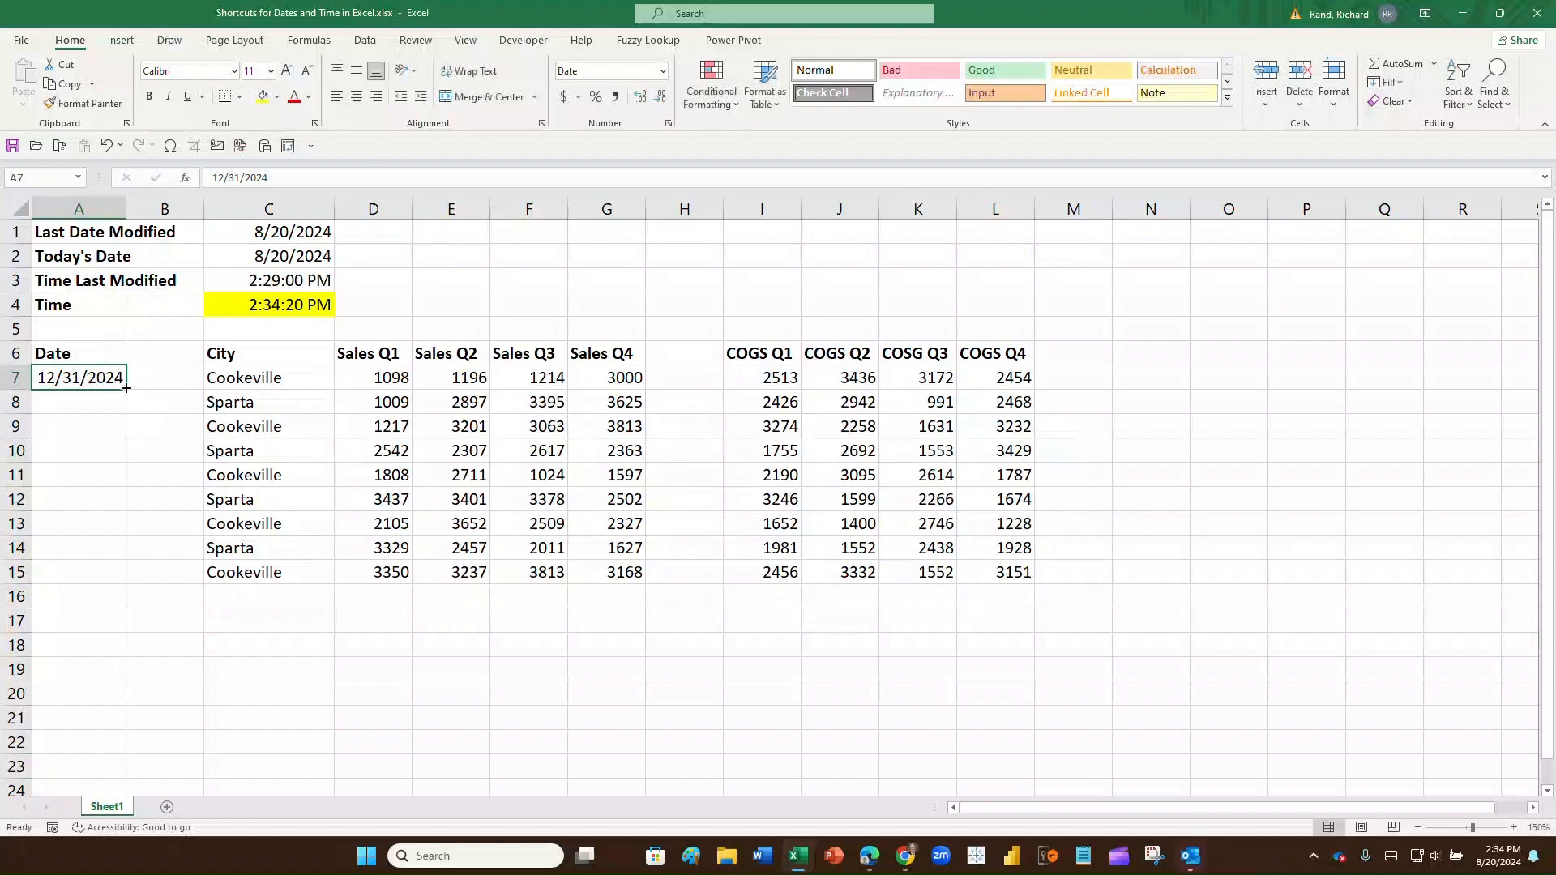
{"action": "left_click_drag", "start_coordinate": [126, 388], "coordinate": [115, 587]}
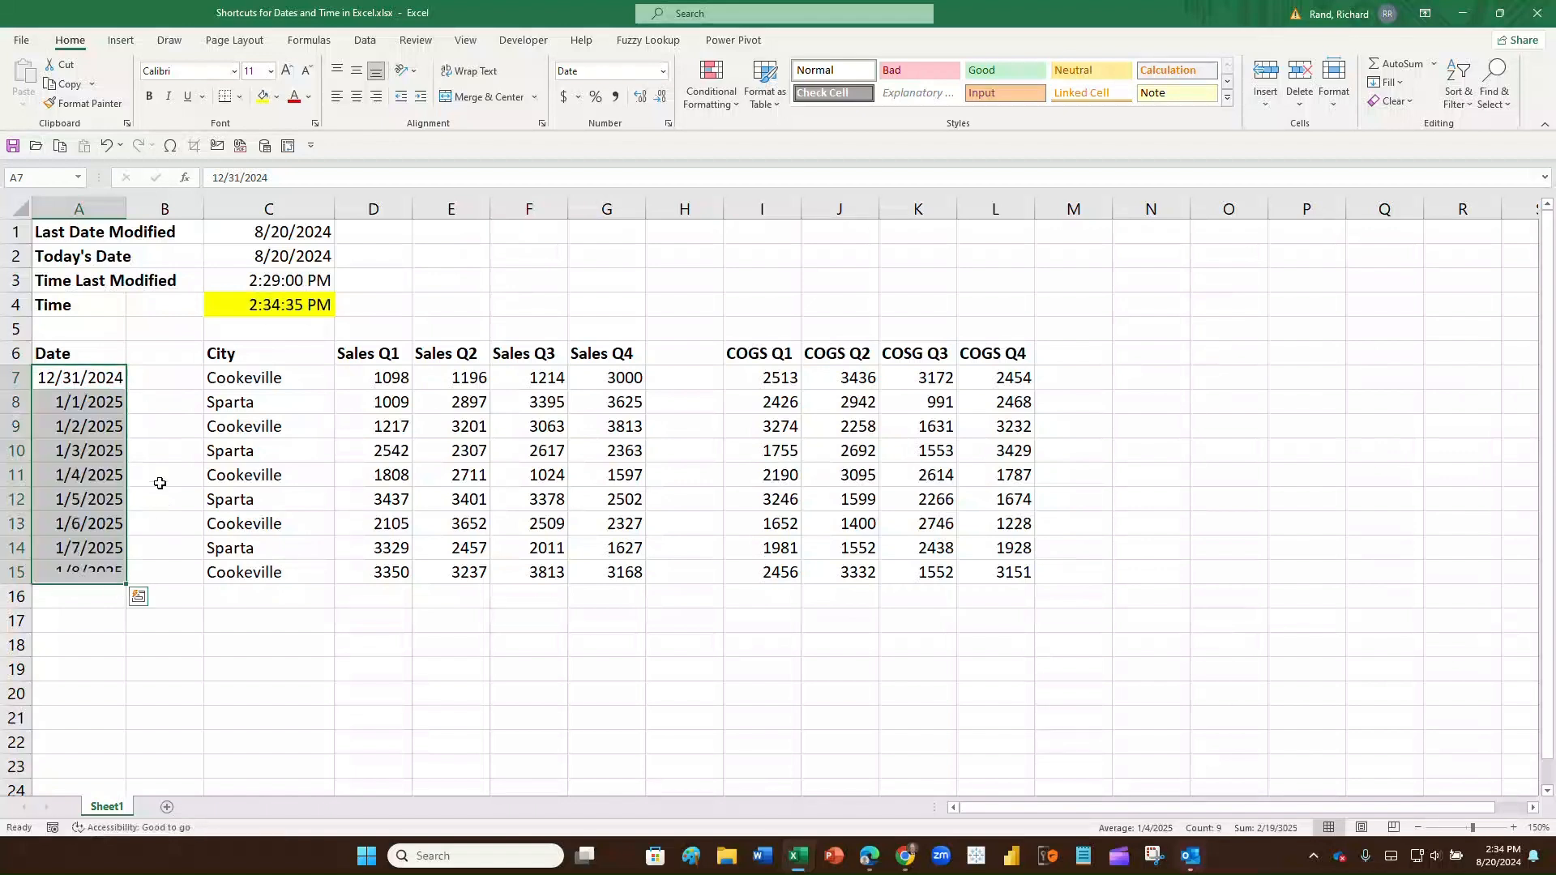
{"action": "left_click", "coordinate": [37, 397]}
{"action": "left_click", "coordinate": [39, 423]}
{"action": "left_click", "coordinate": [49, 451]}
{"action": "left_click", "coordinate": [52, 475]}
{"action": "left_click", "coordinate": [56, 500]}
{"action": "left_click", "coordinate": [61, 524]}
{"action": "left_click", "coordinate": [65, 558]}
{"action": "left_click", "coordinate": [72, 570]}
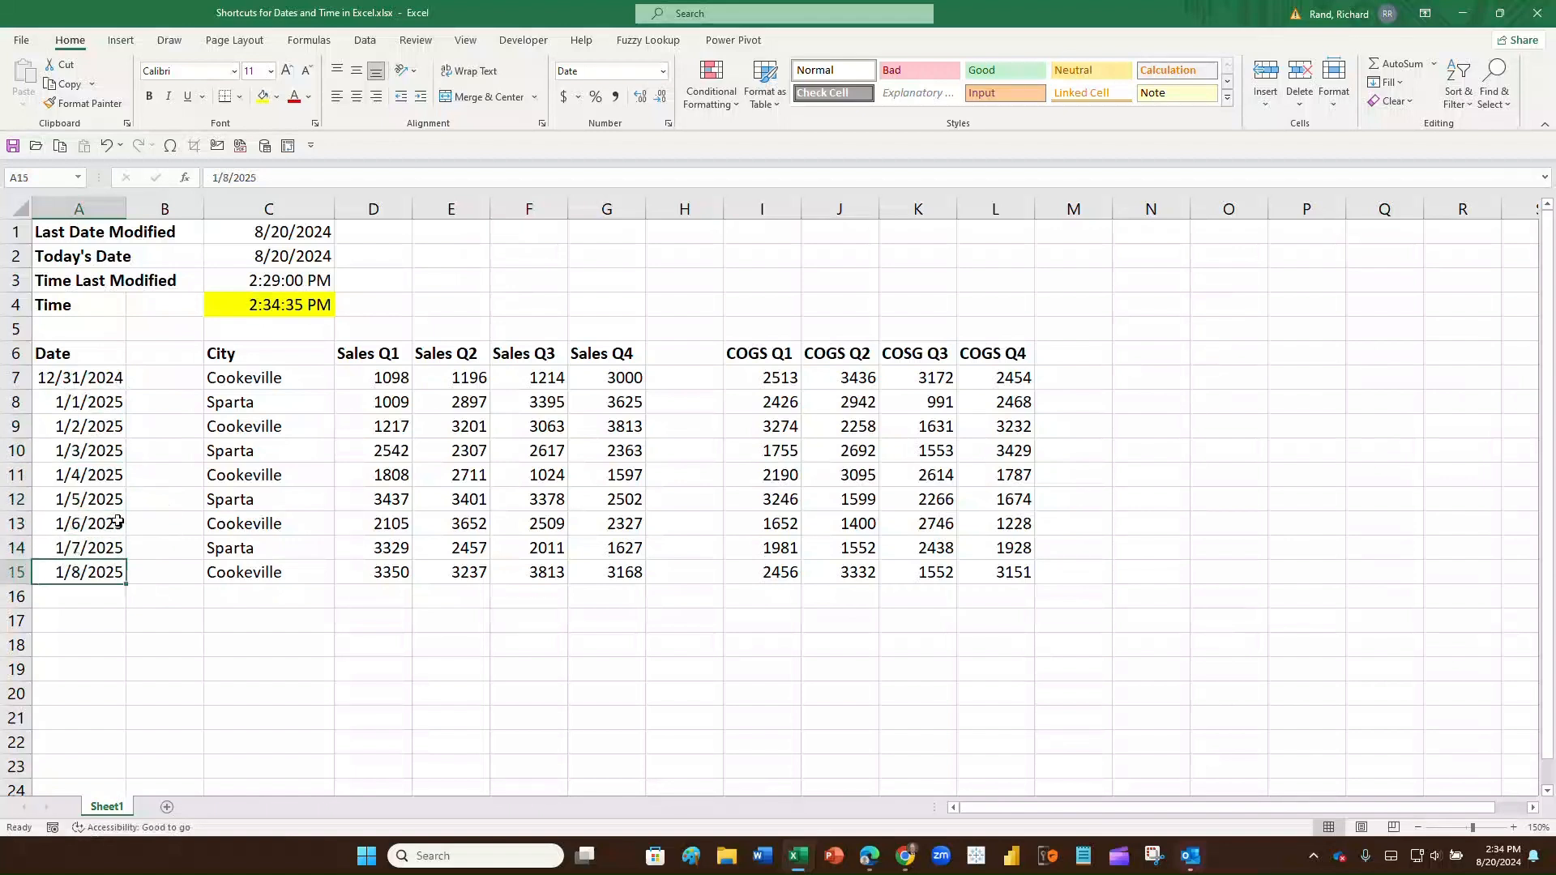
- Undo the consecutive date fill and paste a copy of A7's date into A8:A15
{"action": "left_click", "coordinate": [106, 147]}
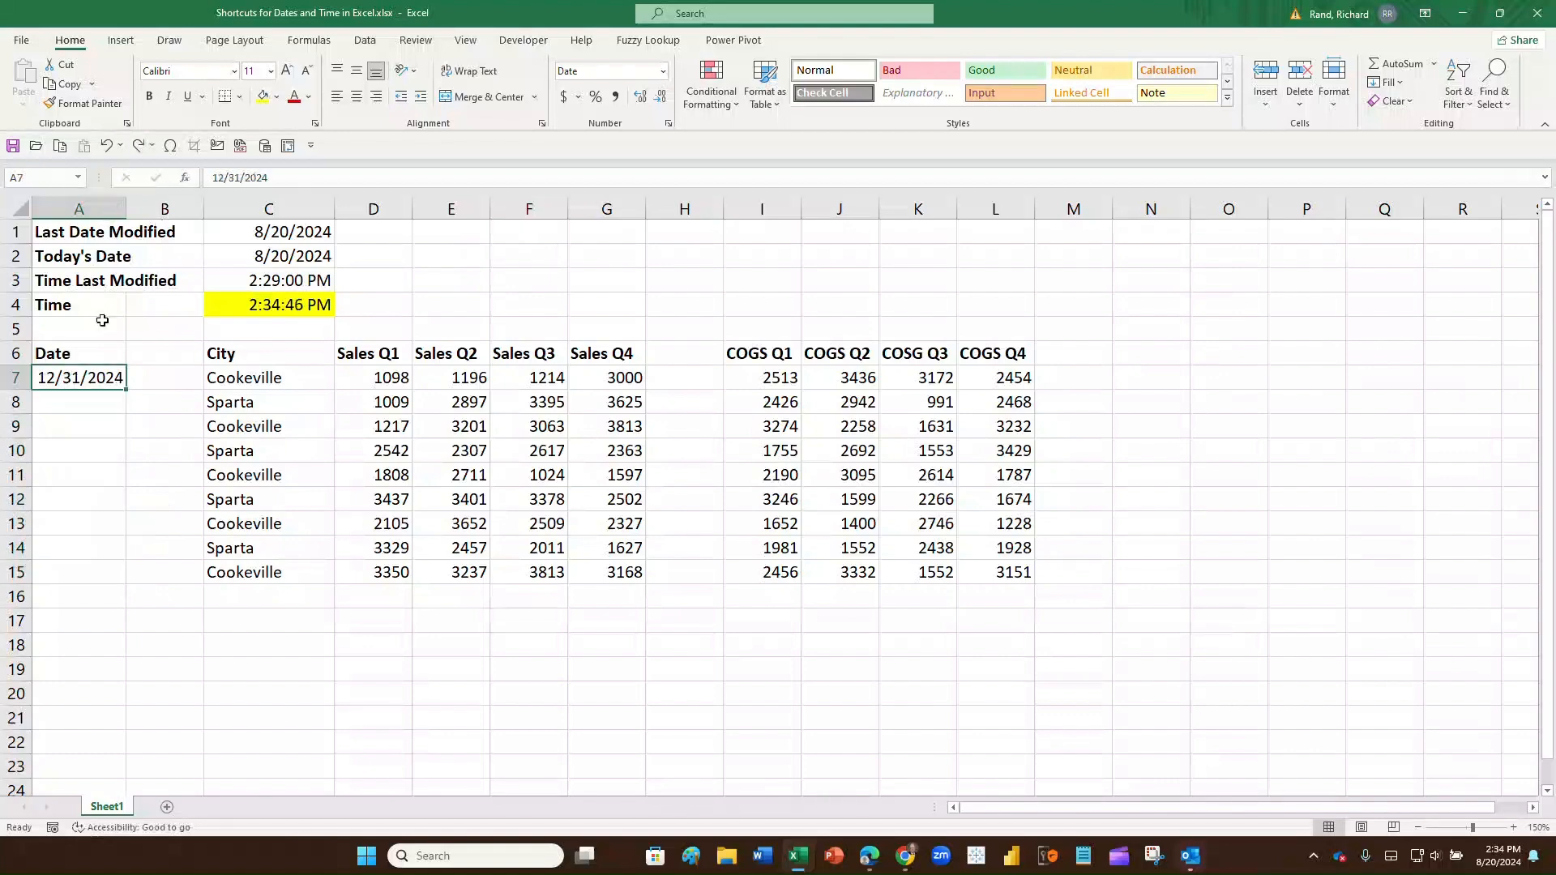
{"action": "right_click", "coordinate": [100, 380]}
{"action": "left_click", "coordinate": [134, 406]}
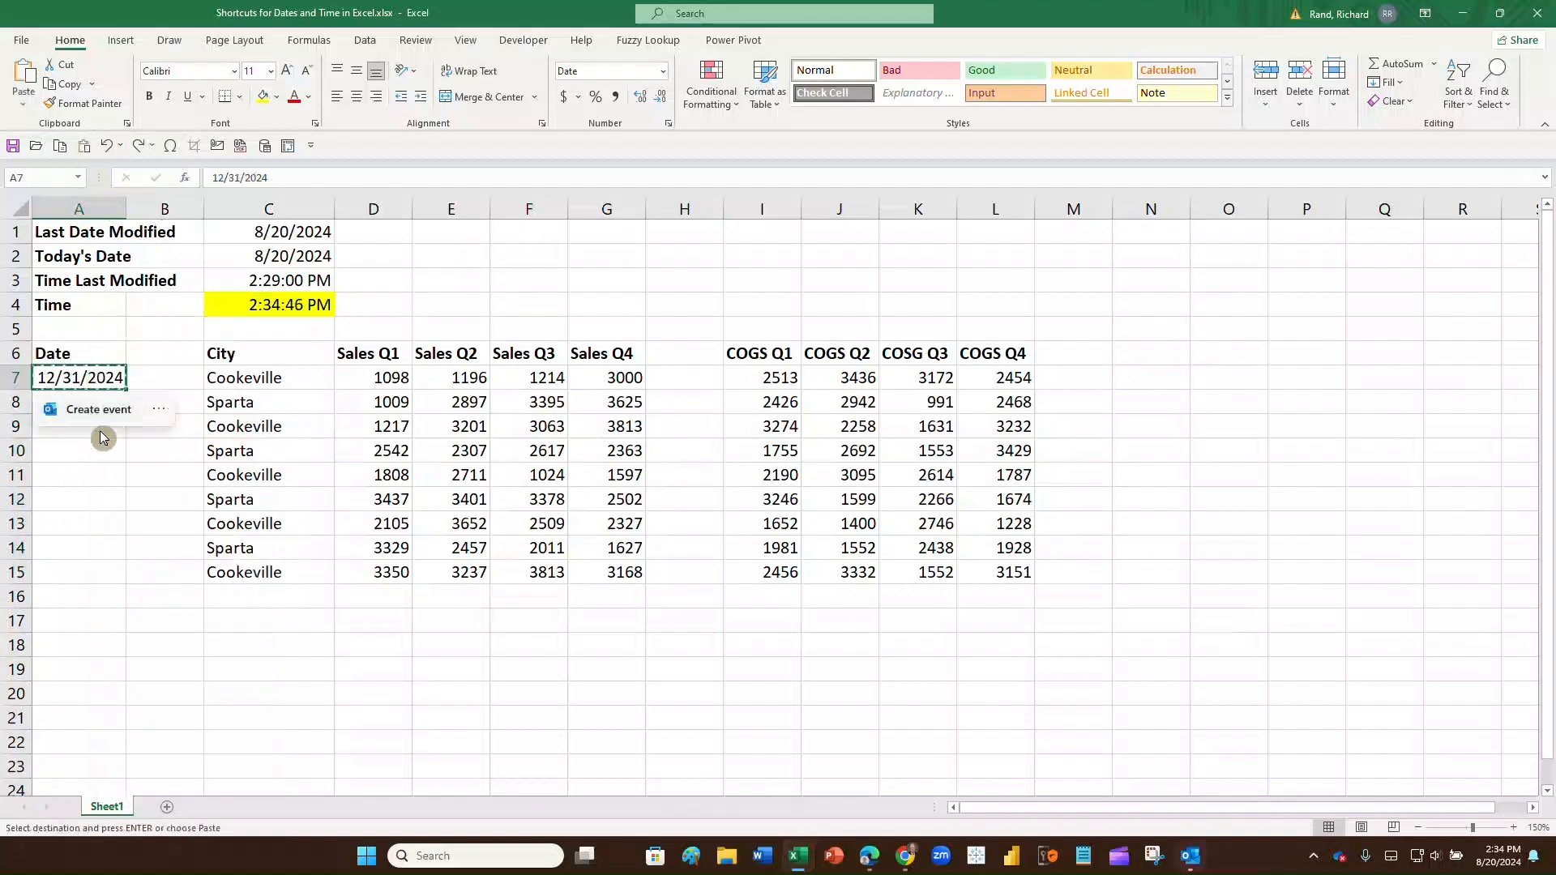
{"action": "left_click_drag", "start_coordinate": [75, 405], "coordinate": [93, 588]}
{"action": "left_click", "coordinate": [93, 587]}
{"action": "left_click_drag", "start_coordinate": [78, 402], "coordinate": [87, 575]}
{"action": "right_click", "coordinate": [86, 490]}
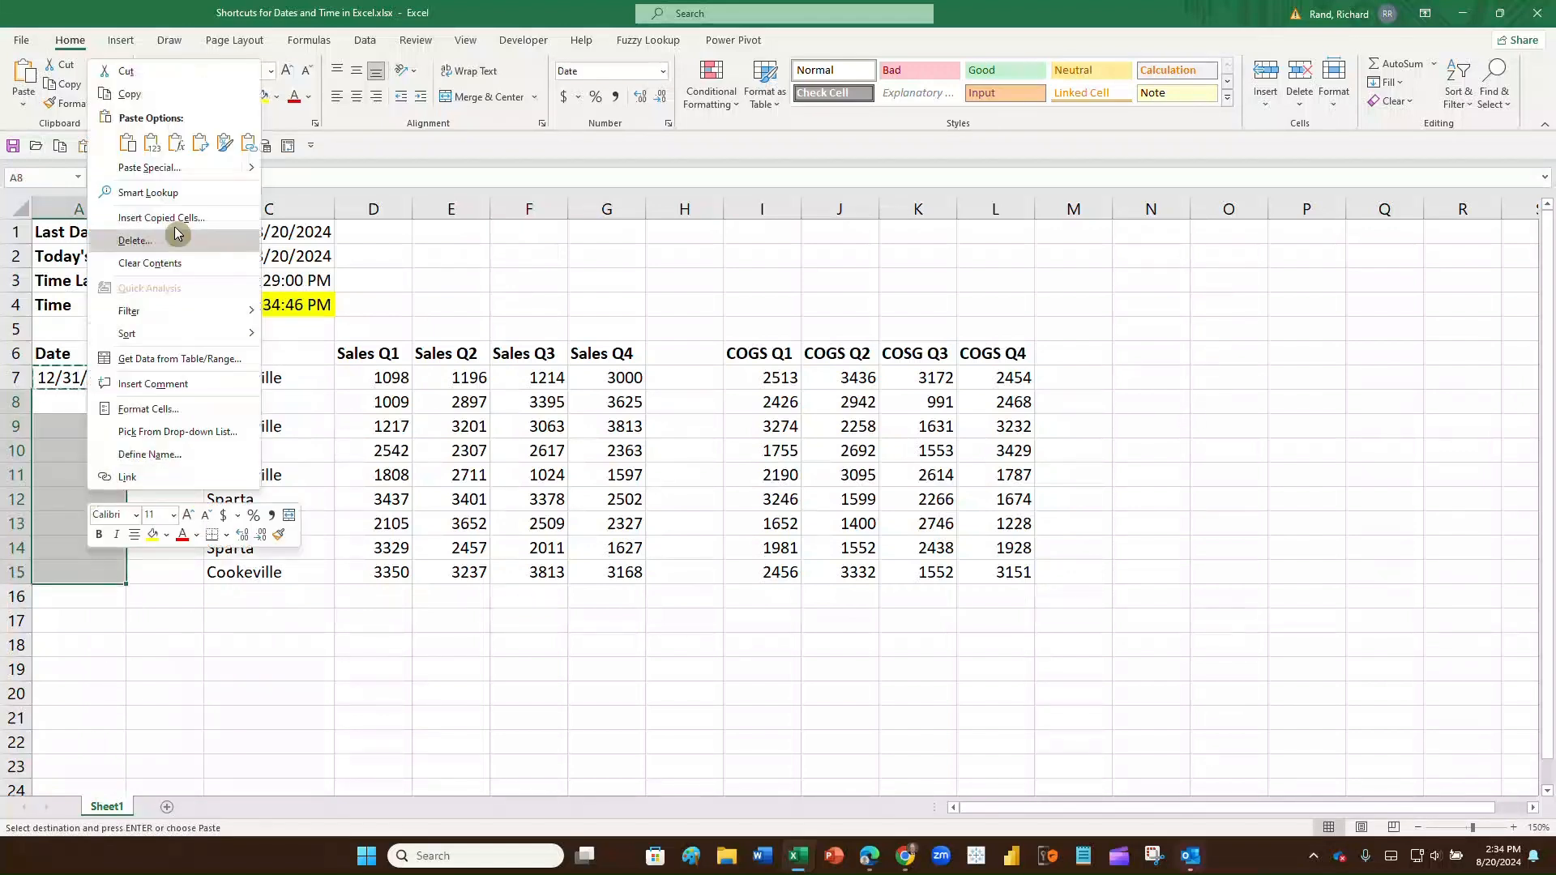
{"action": "left_click", "coordinate": [129, 146]}
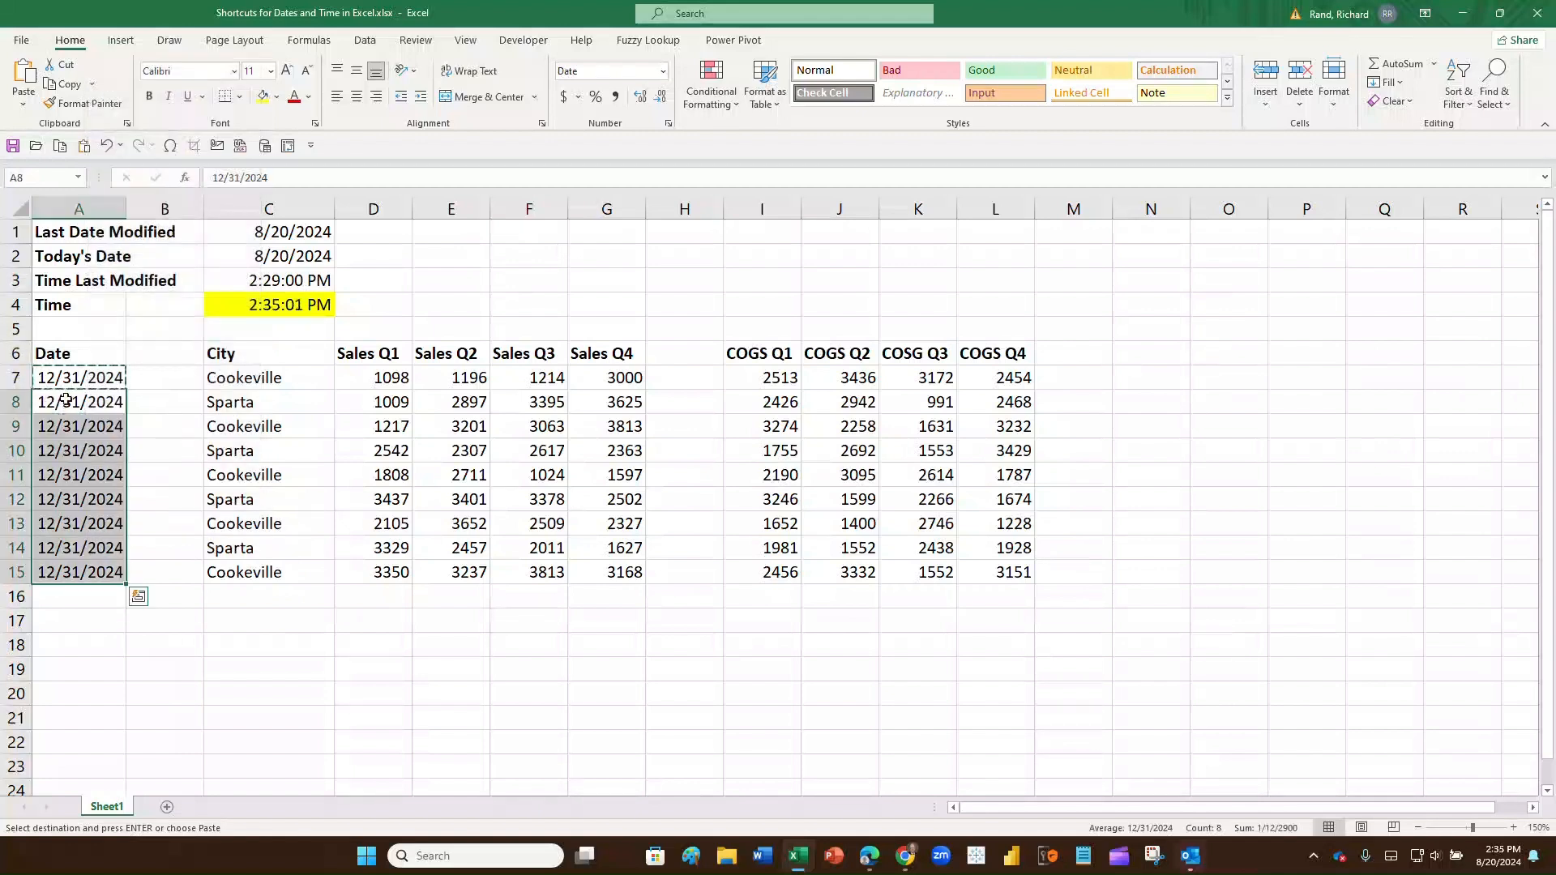
- Clear the pasted dates from A8:A15 and fill A7's date down through A15 as identical copies instead of a series
{"action": "key", "text": "Delete"}
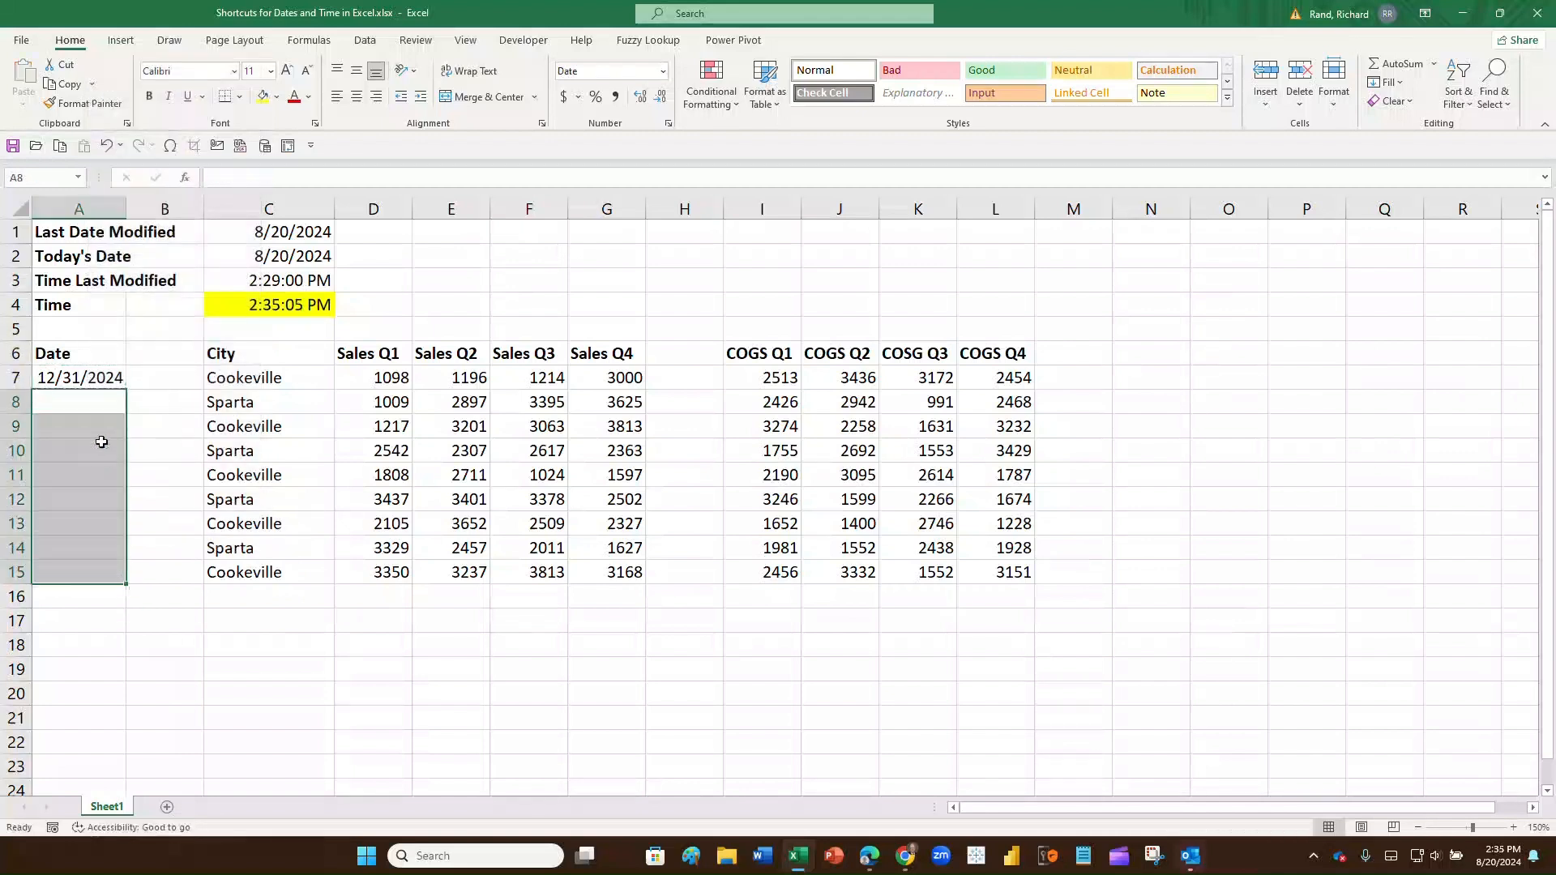
{"action": "key", "text": "Up"}
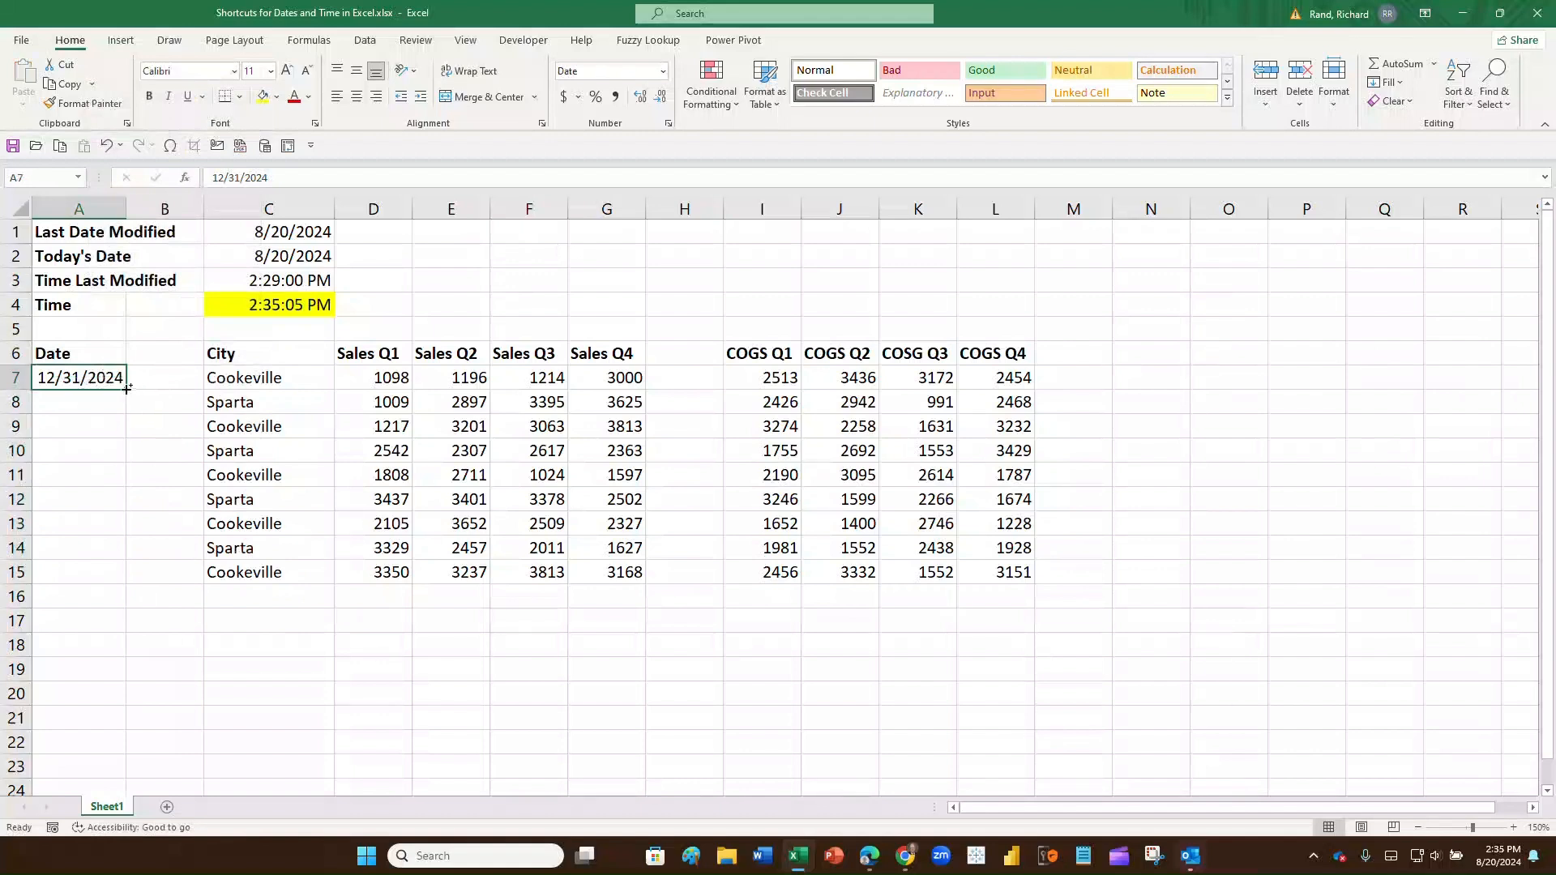
{"action": "left_click_drag", "start_coordinate": [126, 389], "coordinate": [113, 583]}
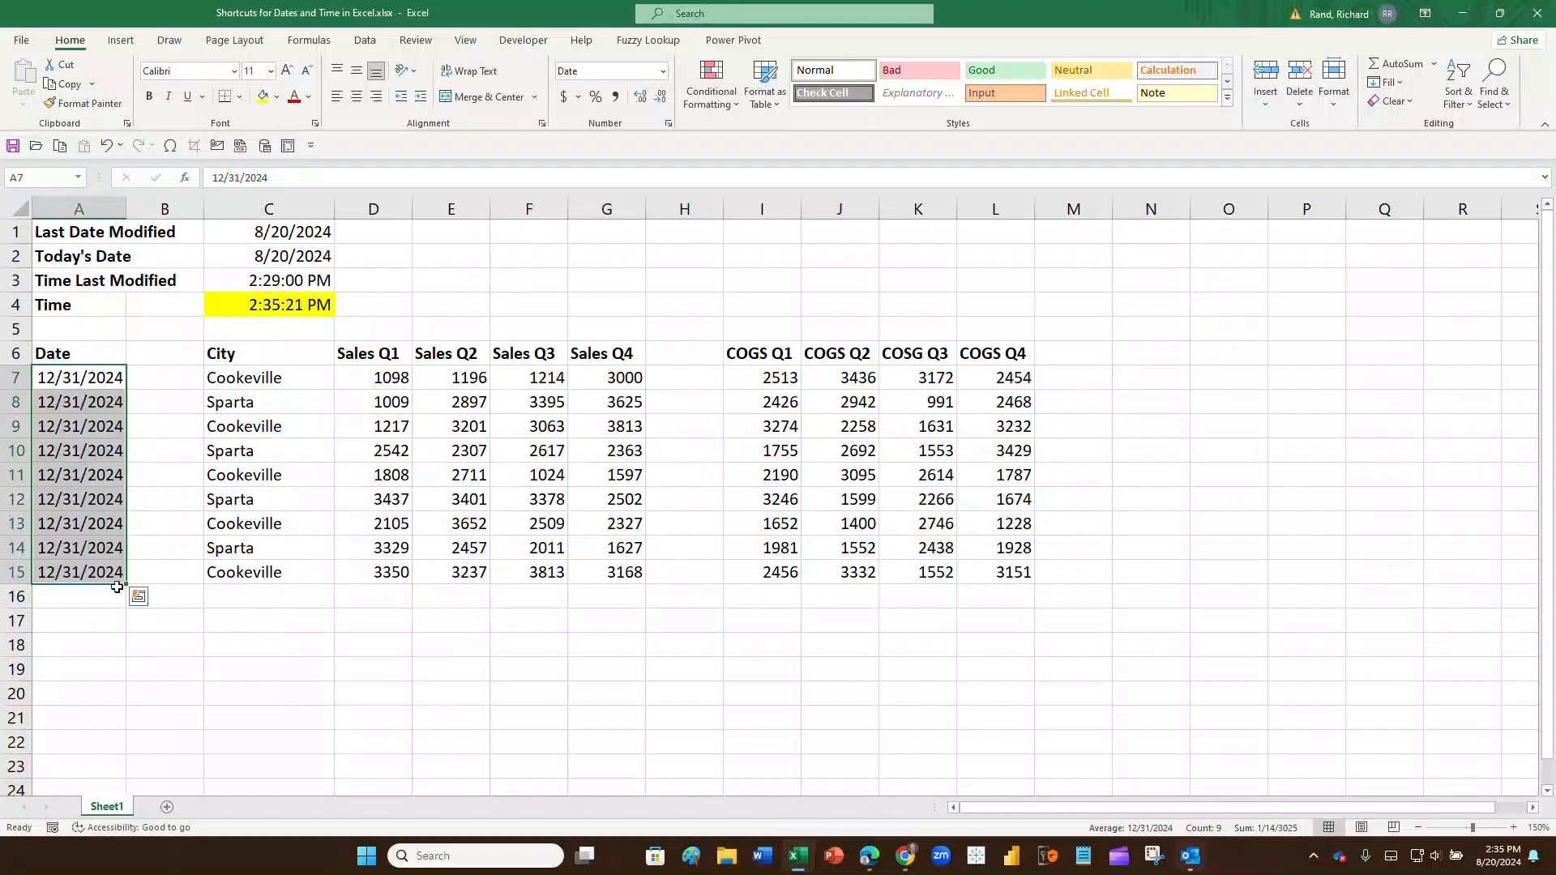